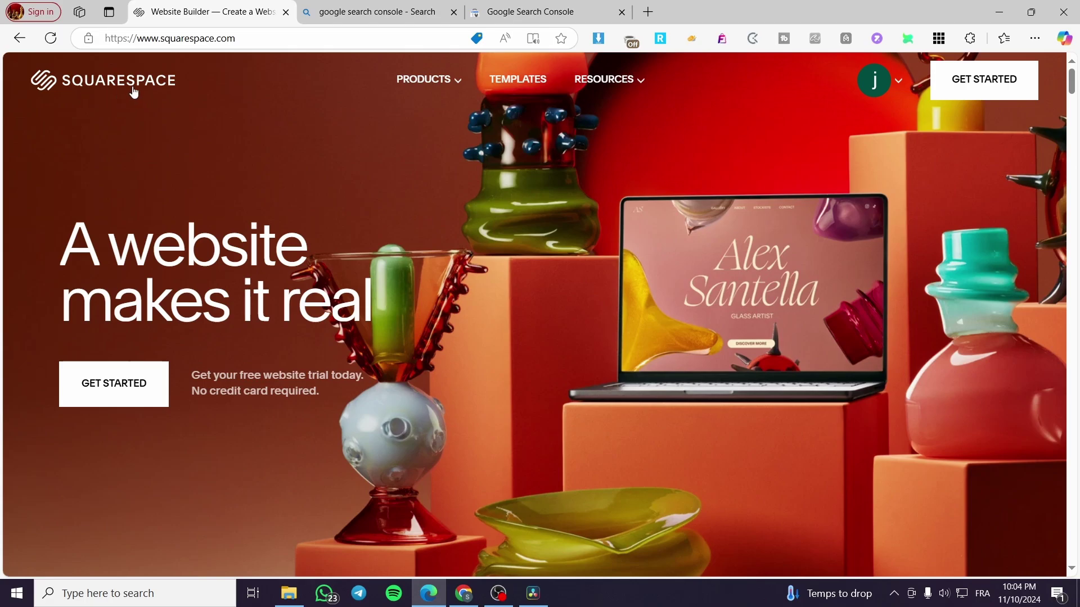
Step: Open the Jack Designs website from the Squarespace account dashboard
click(528, 12)
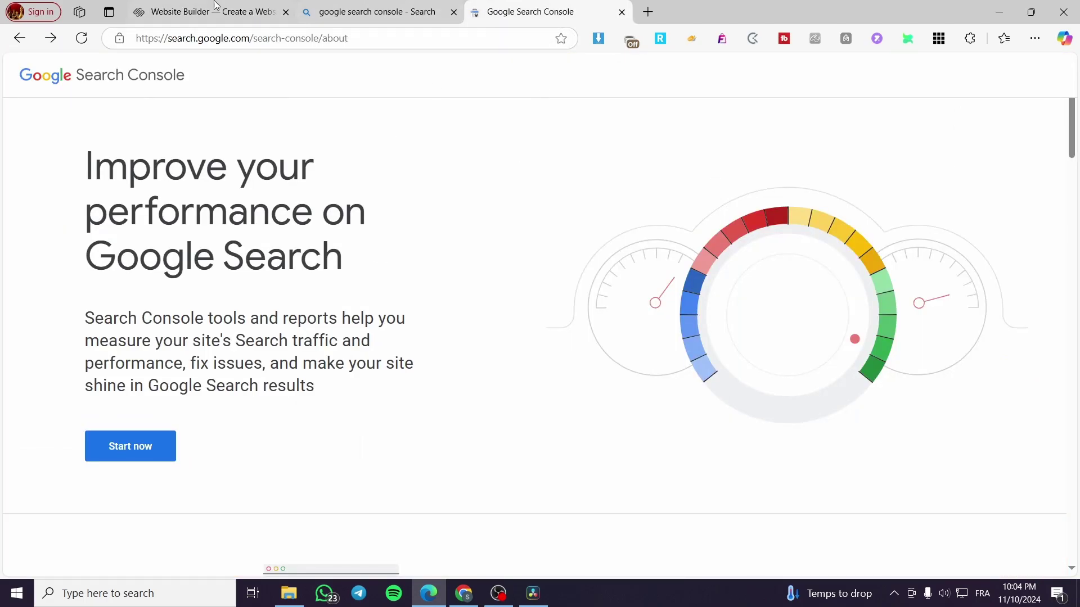
click(193, 5)
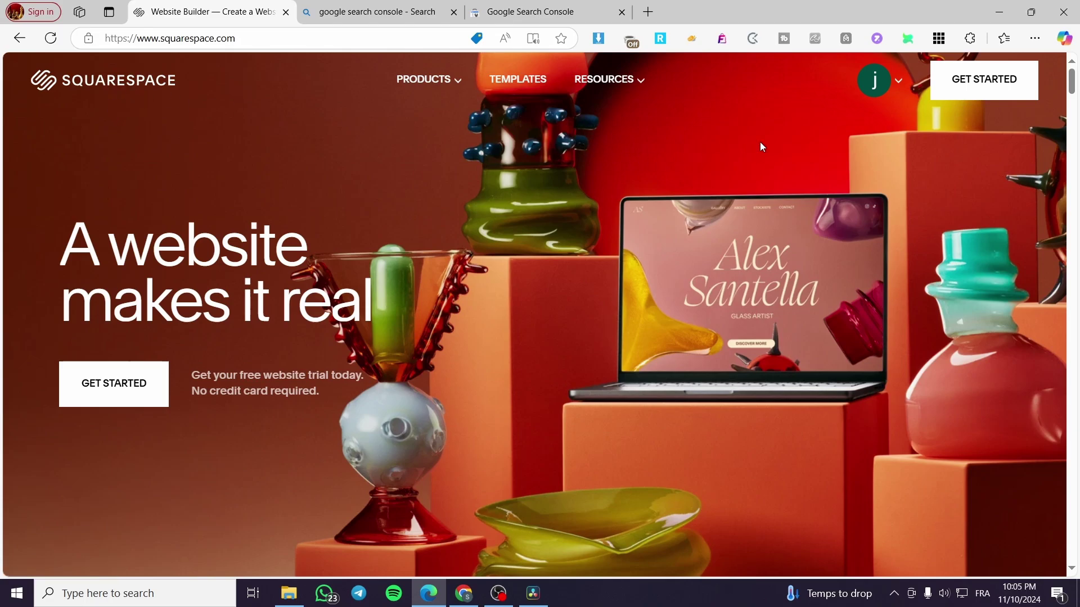
click(897, 84)
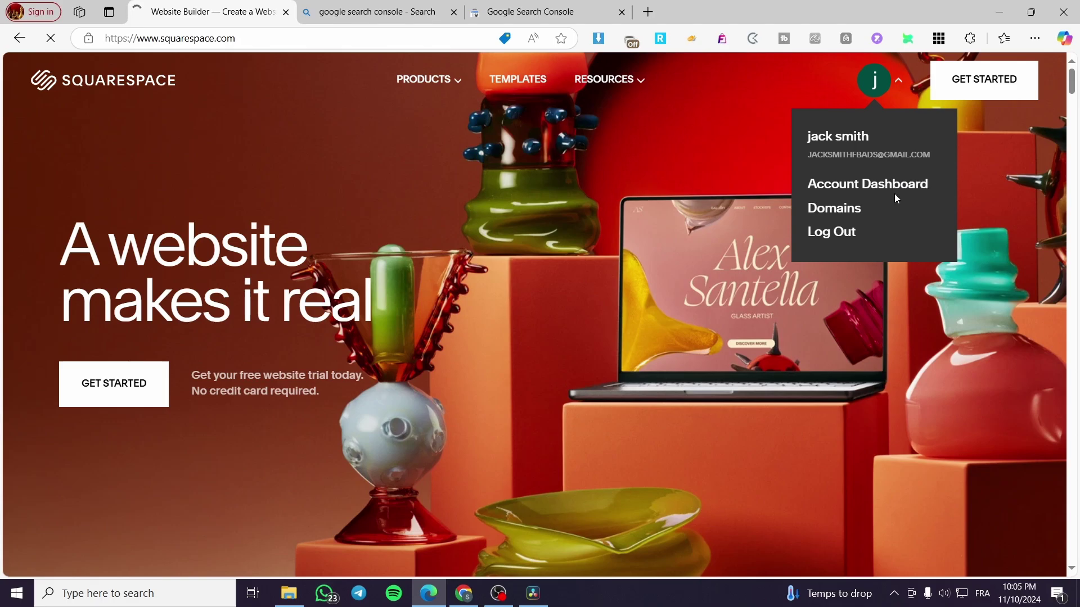
click(893, 192)
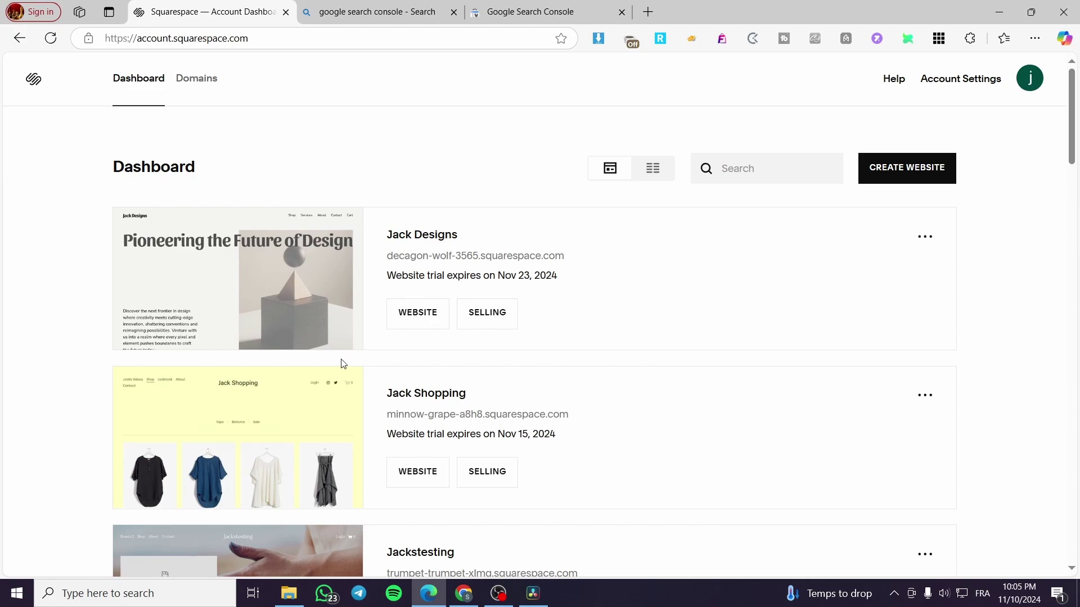
mouse_move(275, 324)
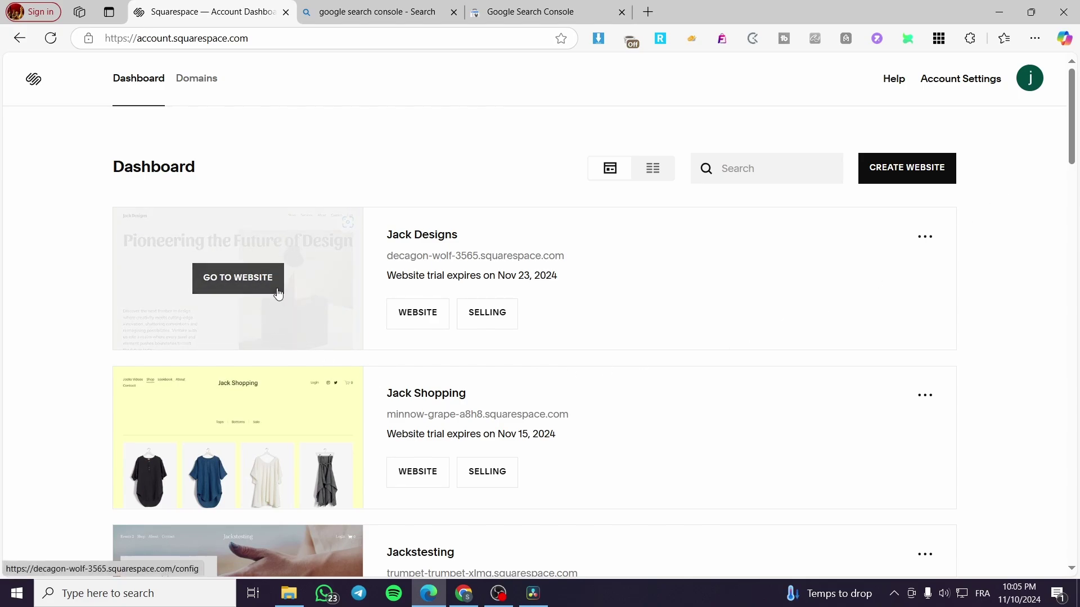
click(271, 294)
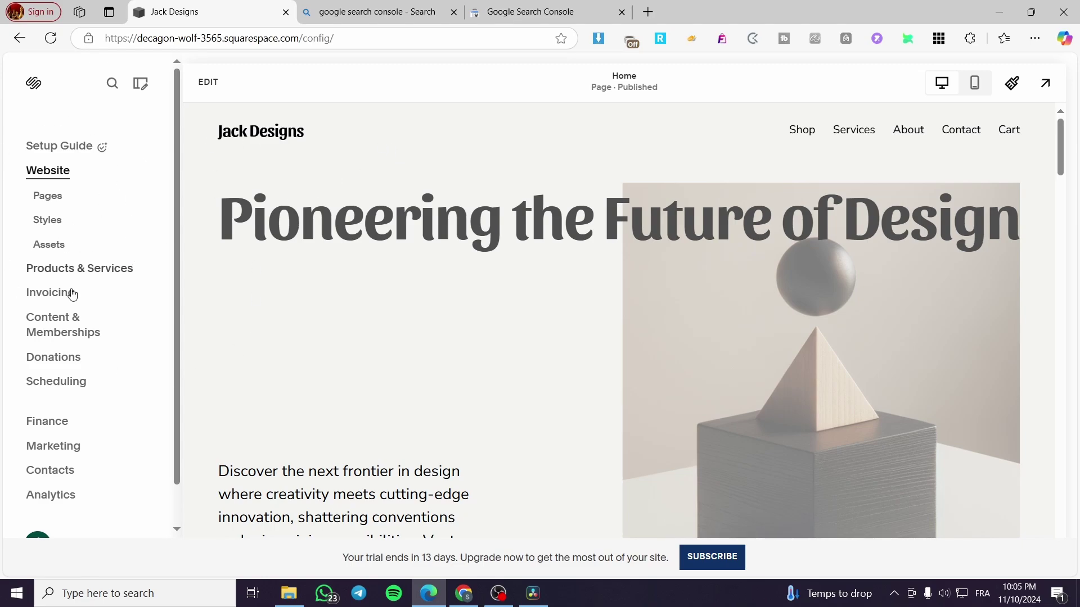
Step: Copy the Jack Designs site's URL from its full-page preview and return to the site editor
click(1045, 94)
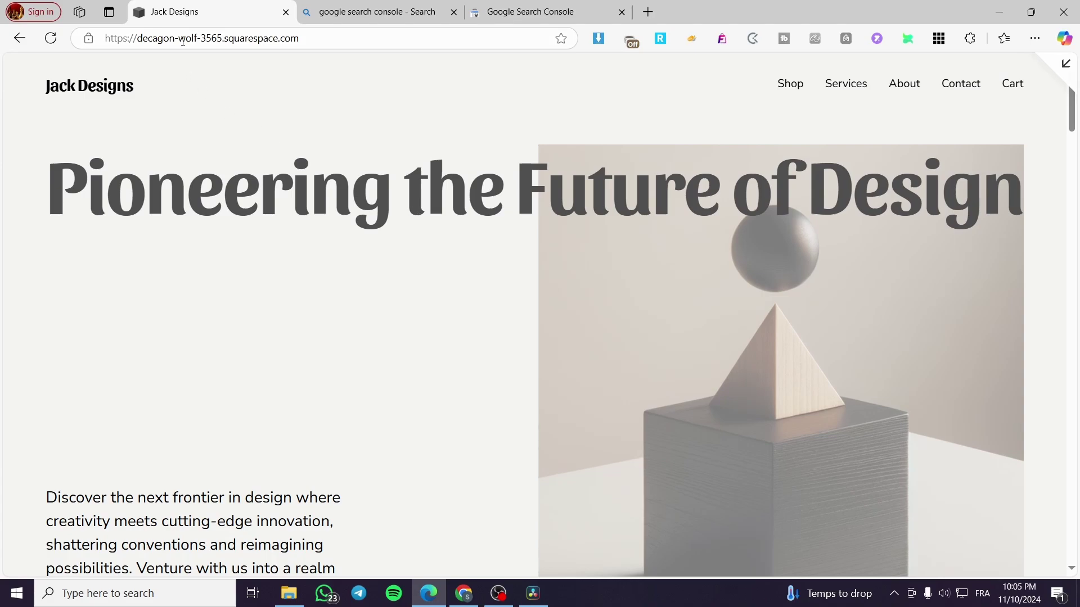
click(183, 40)
right_click(180, 41)
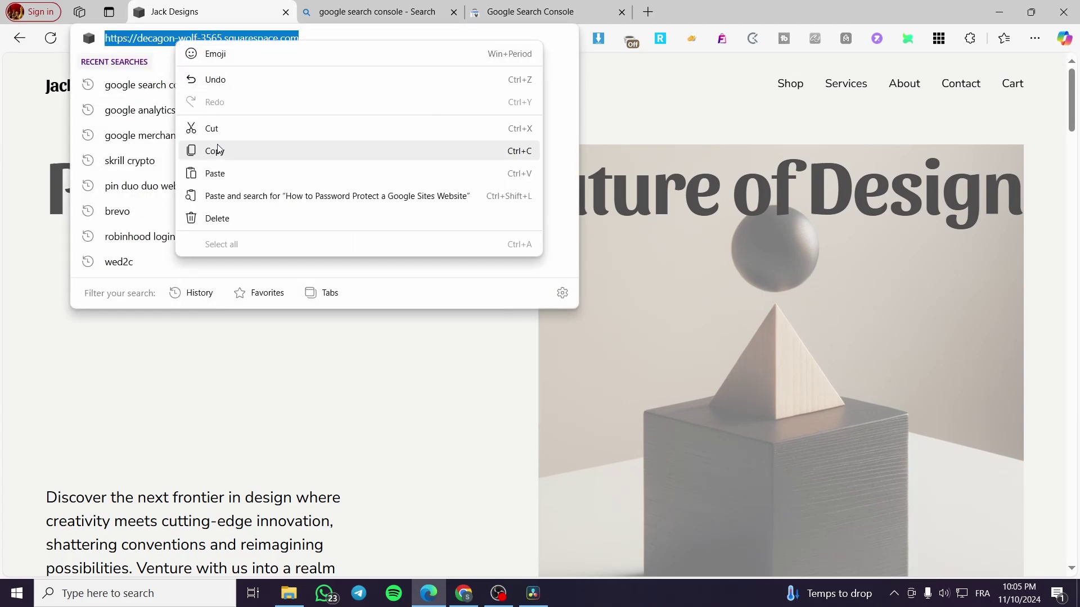
click(219, 153)
click(89, 357)
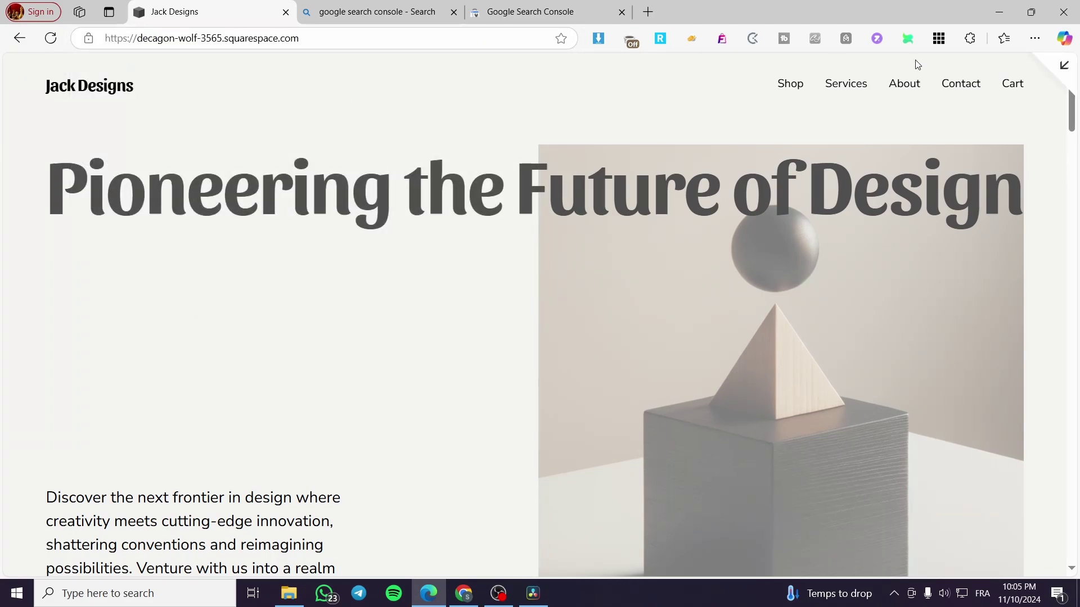
click(1064, 65)
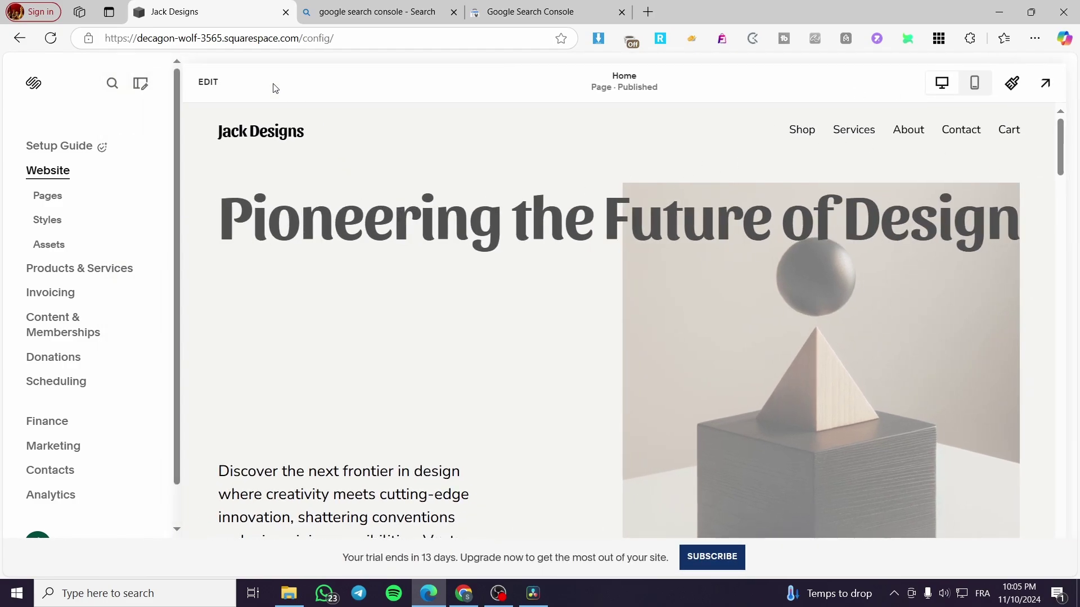
Step: Open Google Search Console from the Bing search results and start its property setup
click(393, 11)
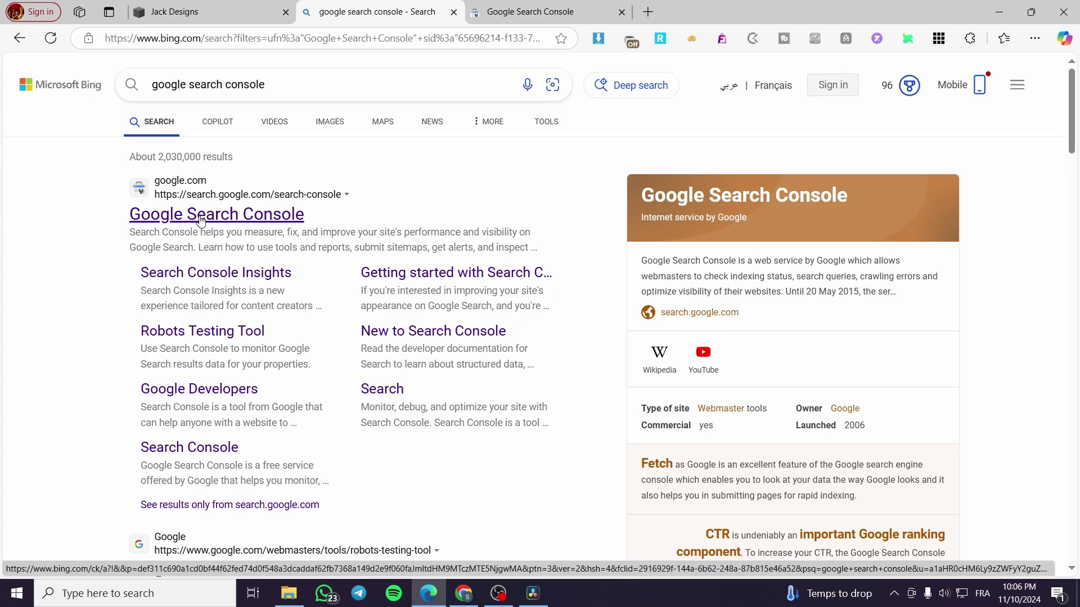
click(201, 219)
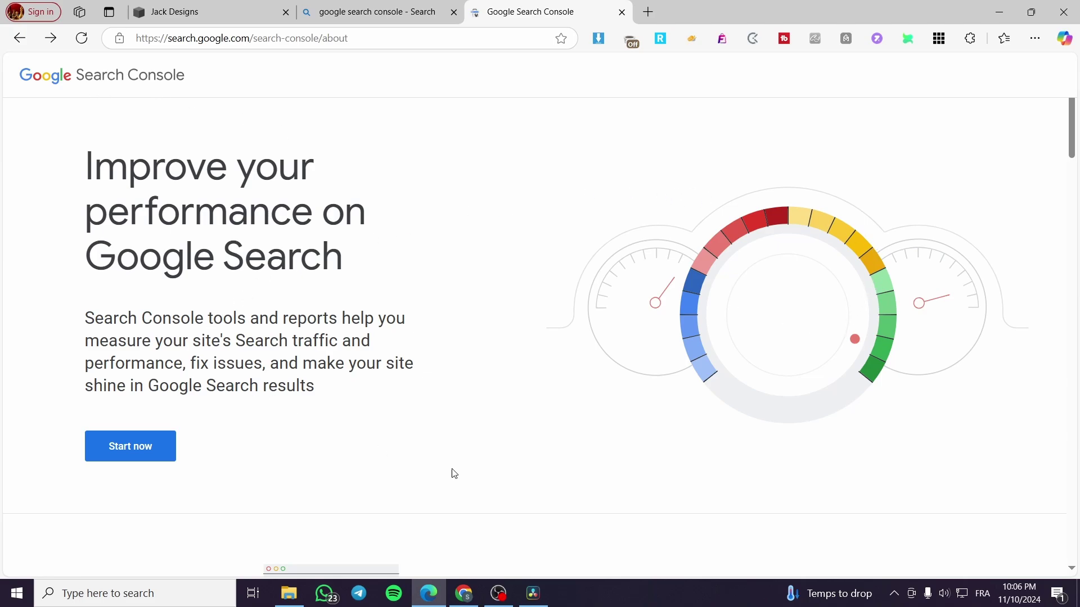
scroll(454, 474, down, 10)
scroll(253, 452, up, 10)
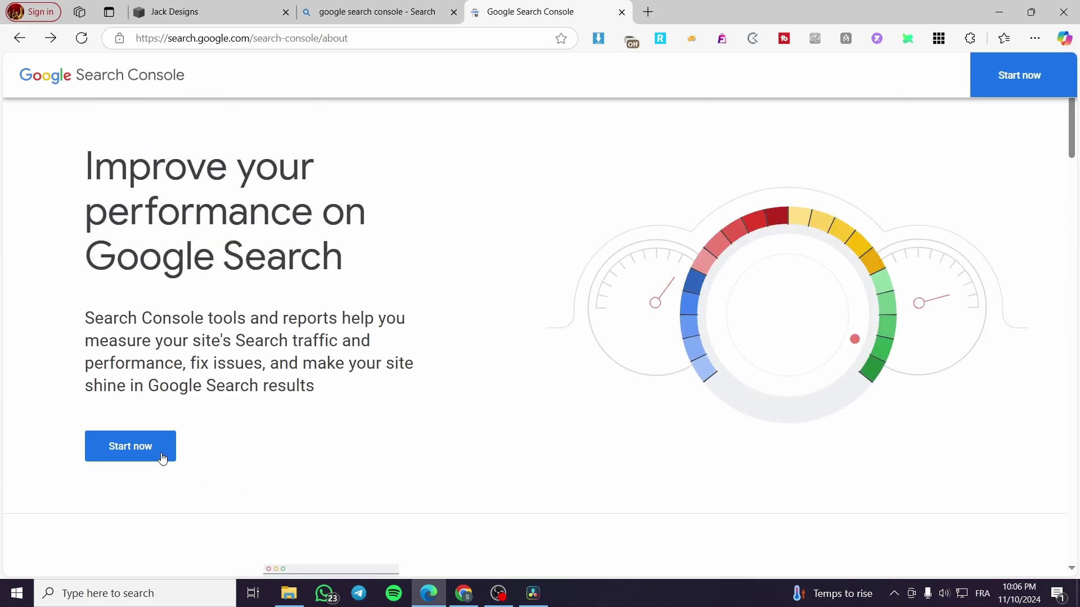
click(135, 449)
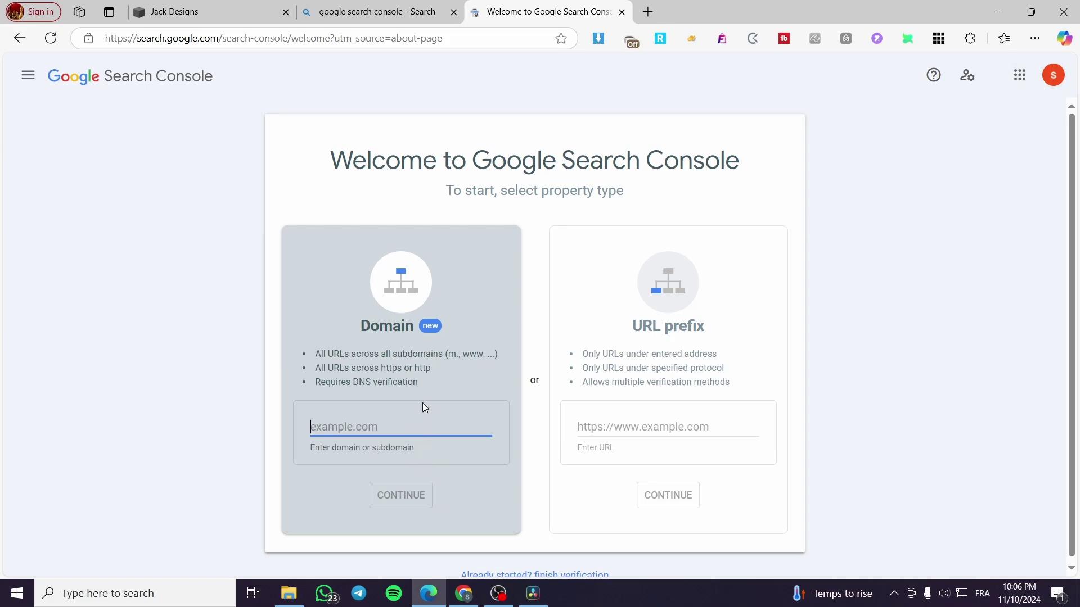
scroll(815, 377, down, 1)
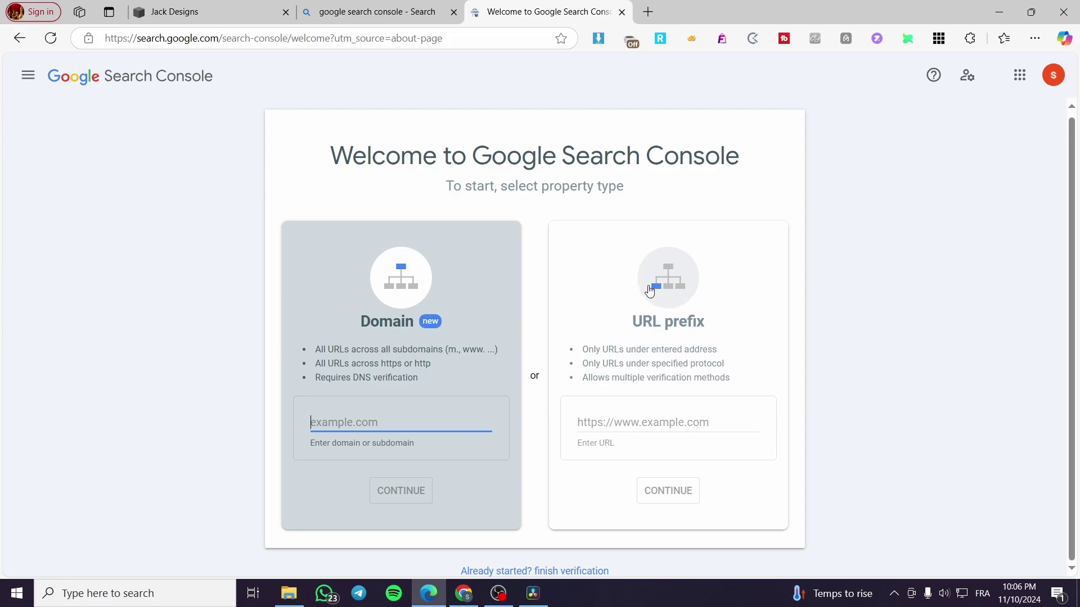
click(258, 11)
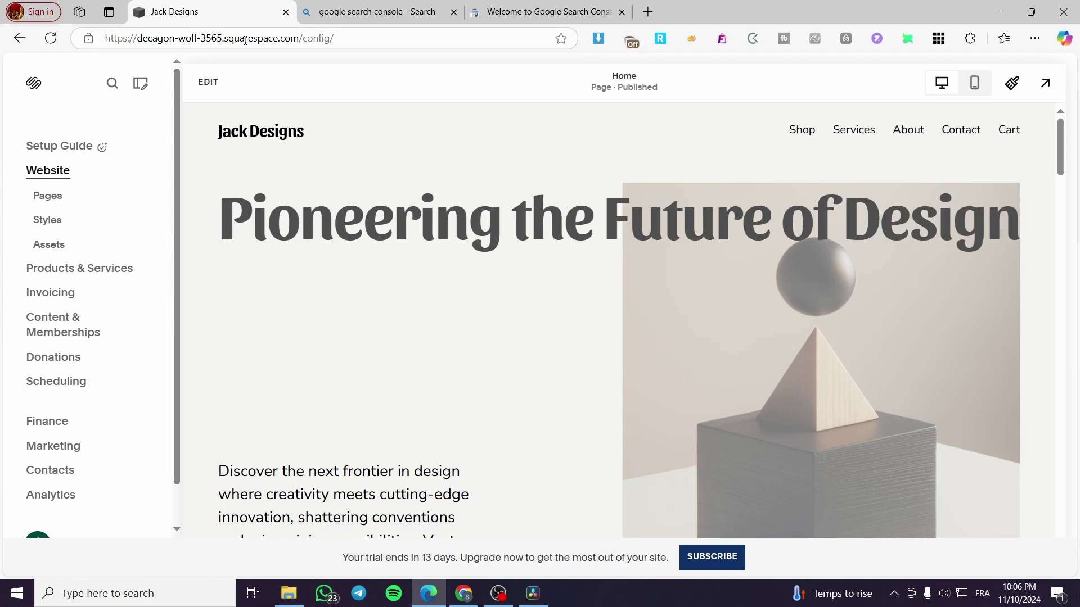
click(526, 17)
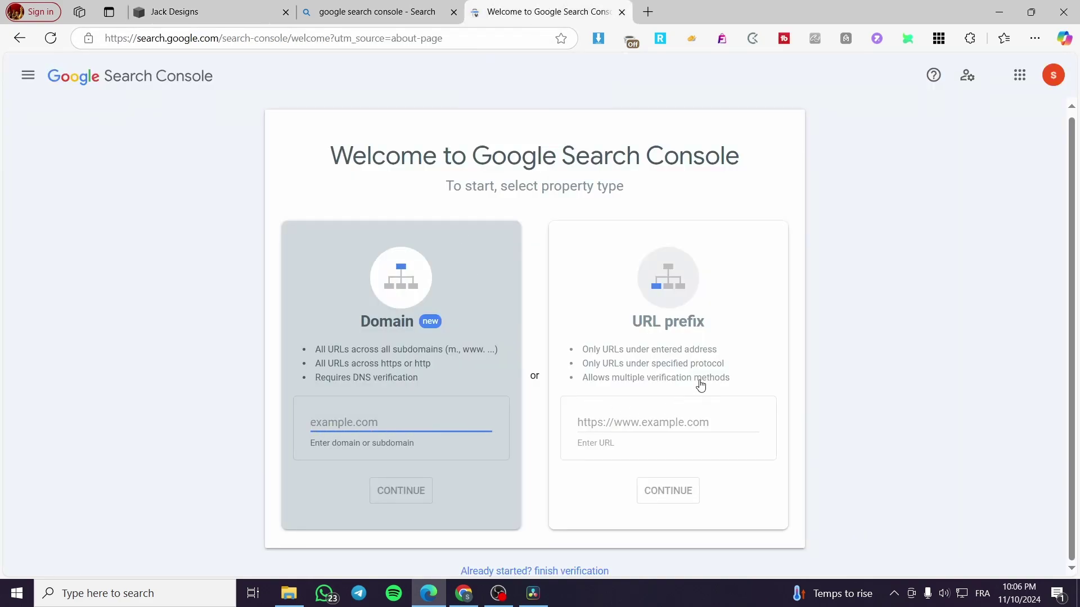
click(680, 423)
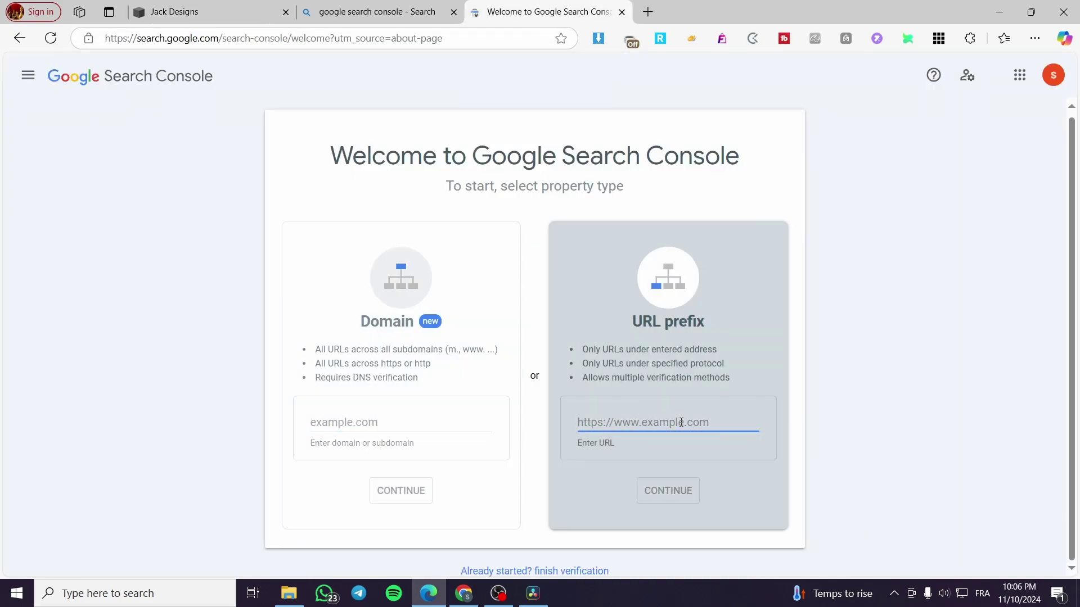
key(ctrl+v)
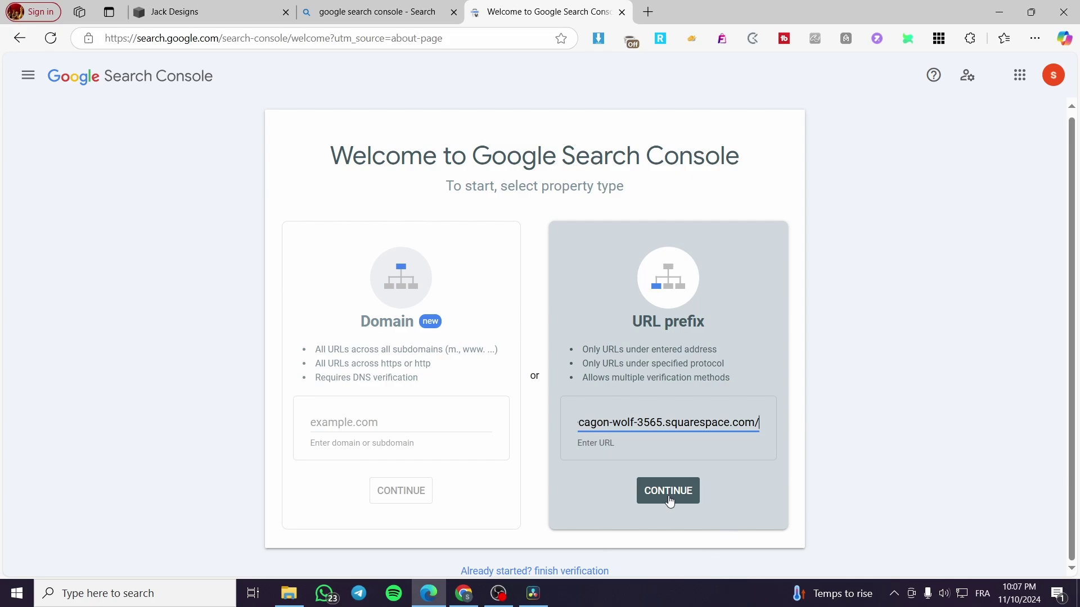
click(669, 499)
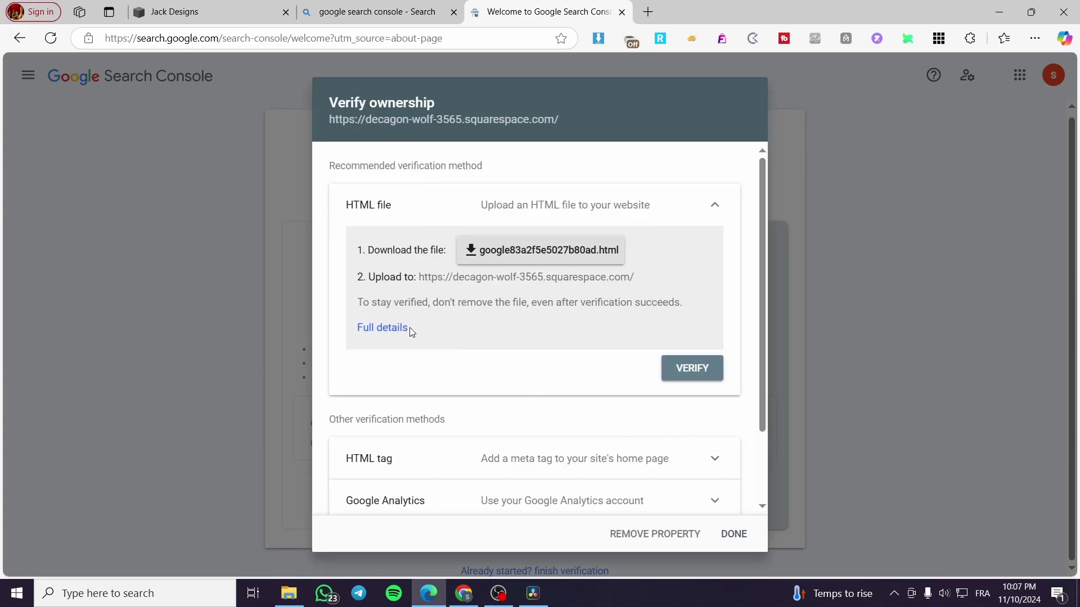
Step: Review the ownership verification methods and copy the meta tag offered by the HTML tag method
scroll(622, 332, down, 2)
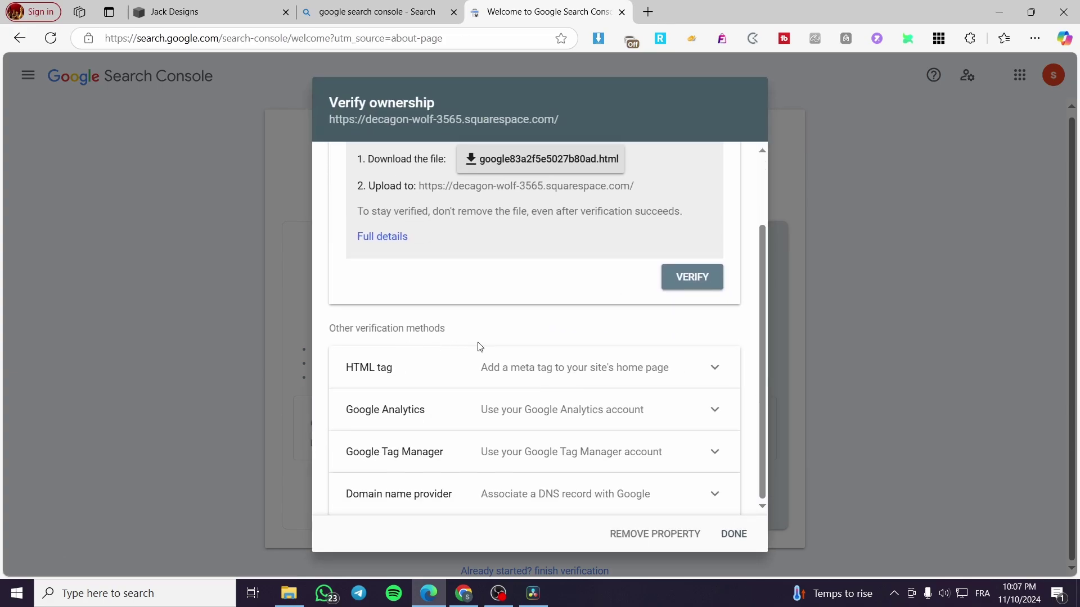
scroll(479, 346, up, 2)
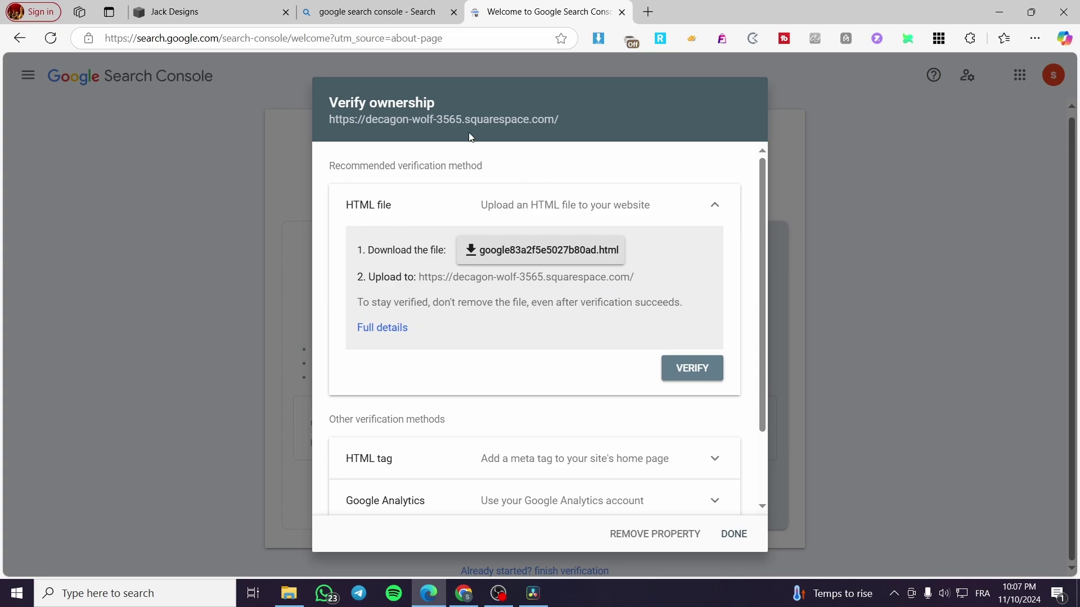
scroll(574, 293, down, 2)
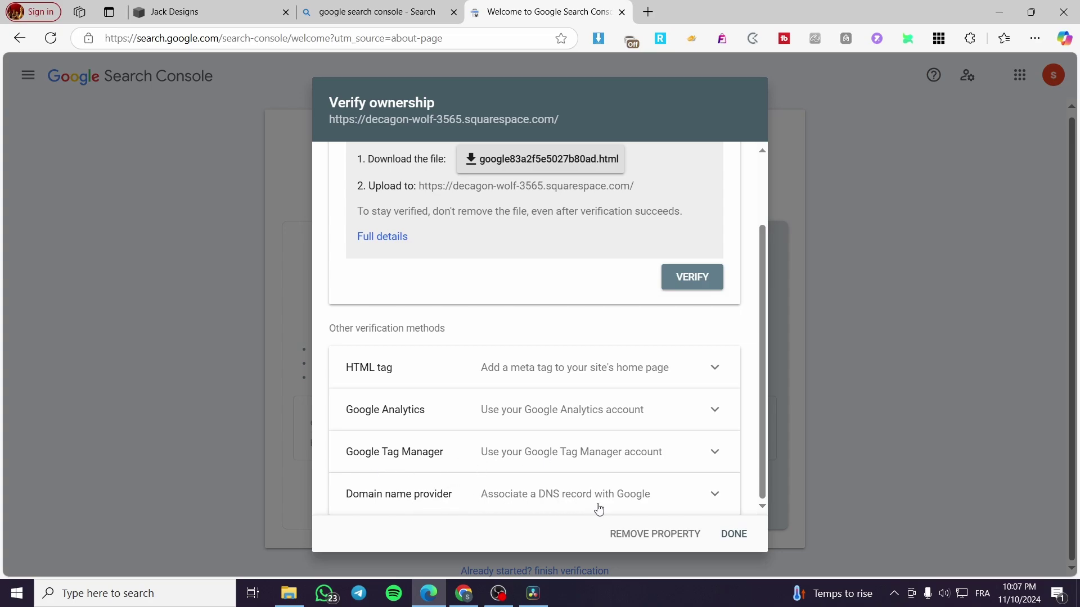
click(659, 412)
scroll(619, 405, down, 3)
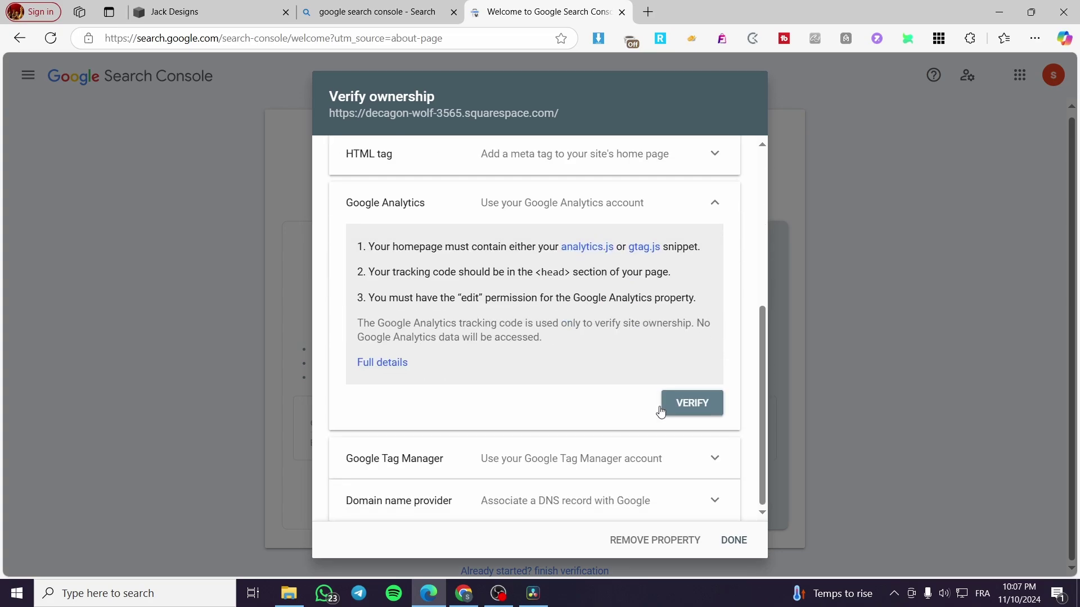
scroll(524, 394, up, 2)
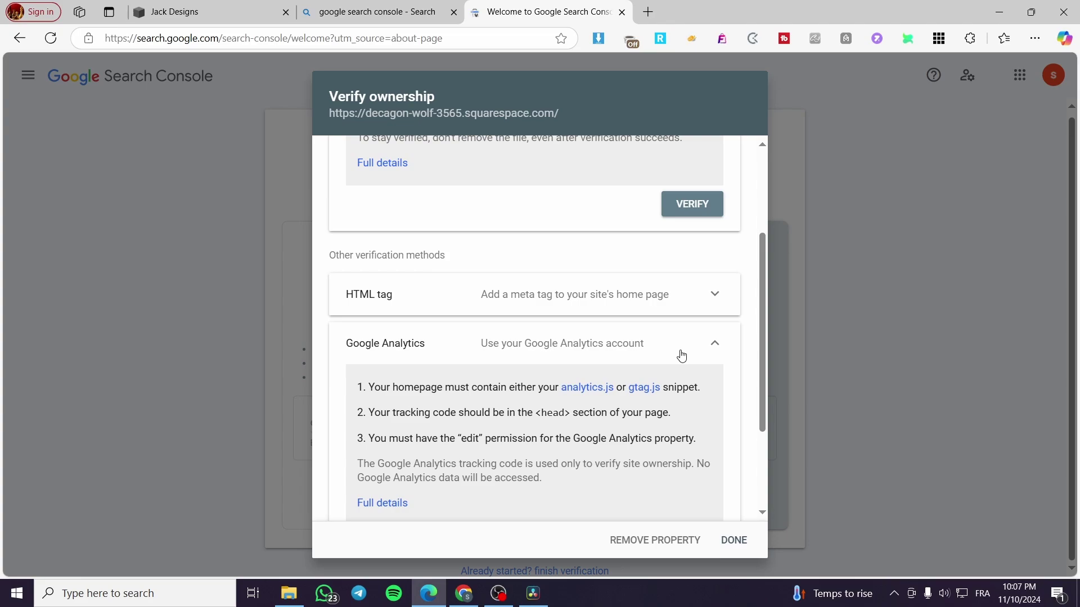
click(714, 308)
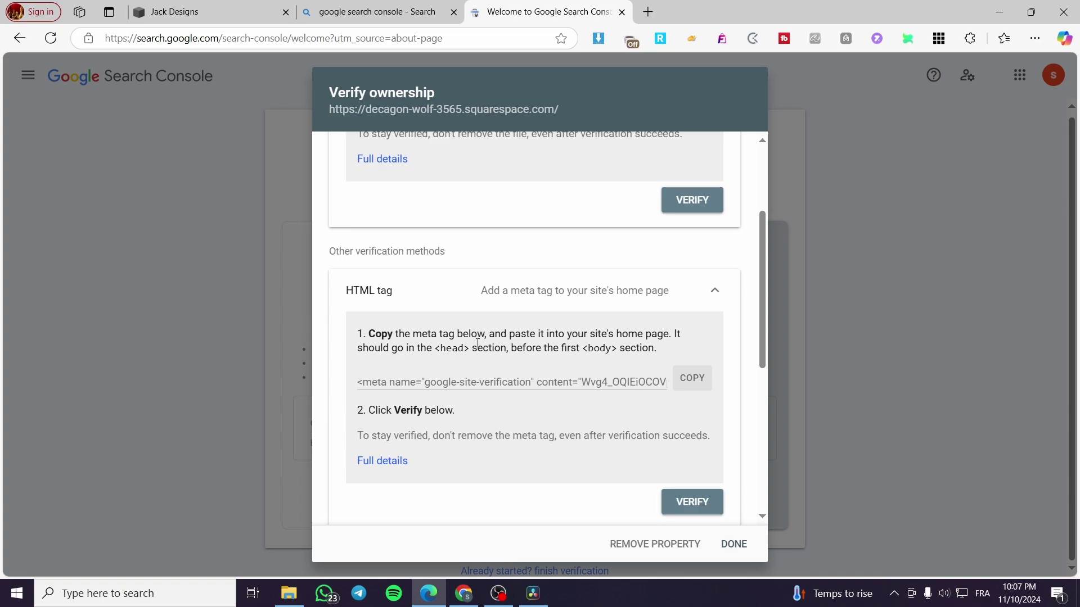
click(692, 378)
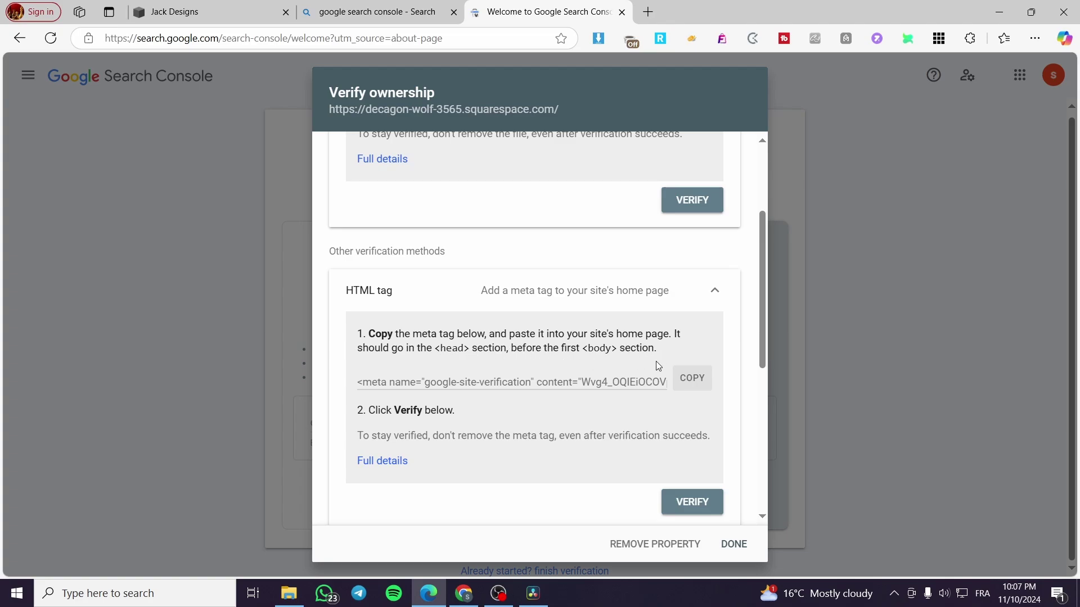
Step: Switch to the Squarespace editor, search its settings for "code" and open Code Injection
click(202, 8)
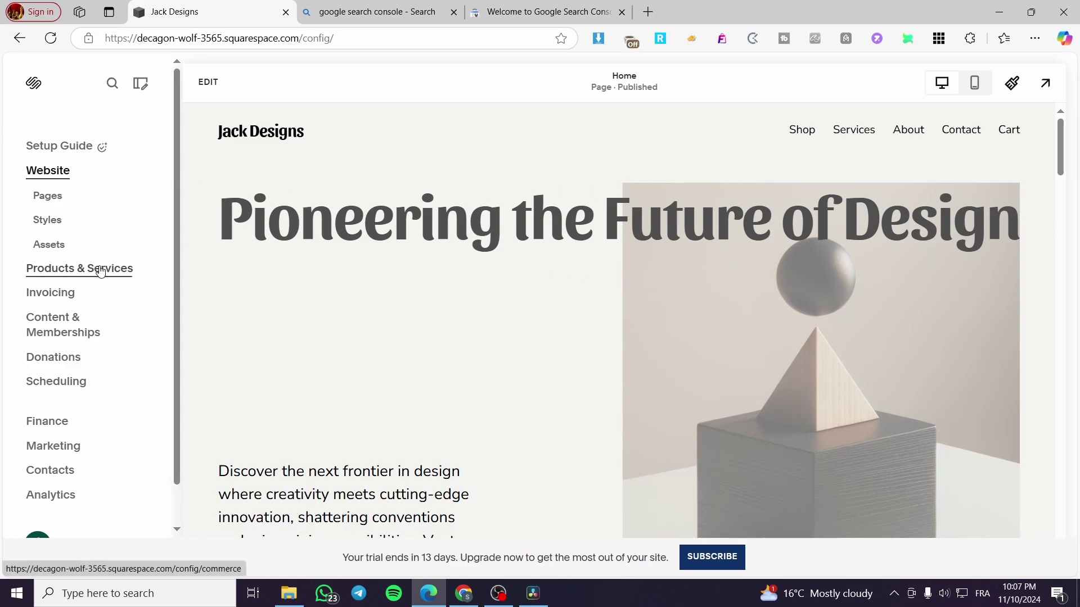
scroll(103, 272, down, 1)
scroll(90, 276, up, 1)
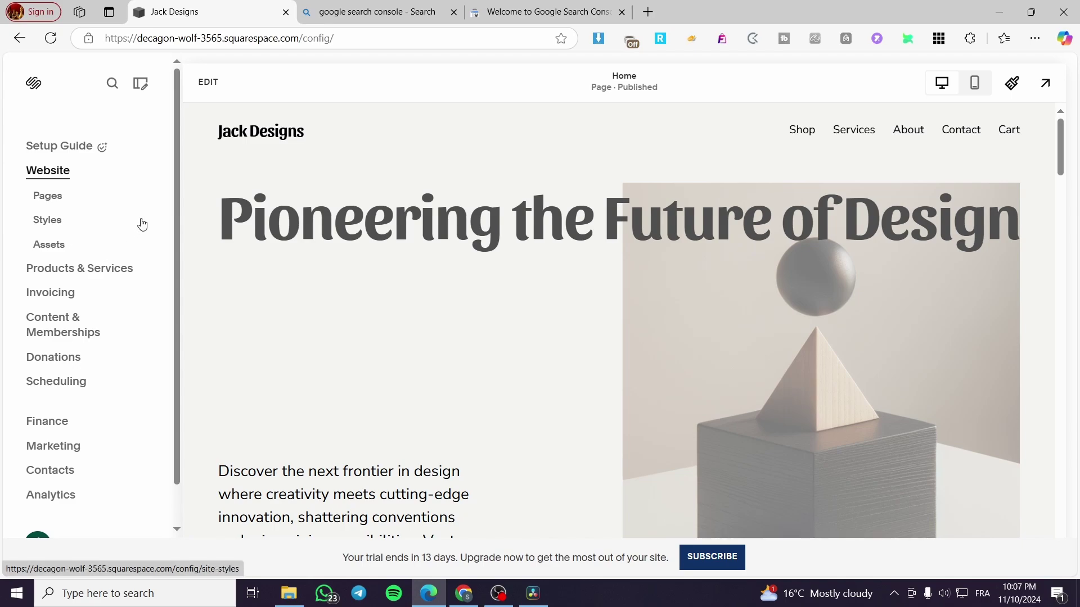
click(111, 88)
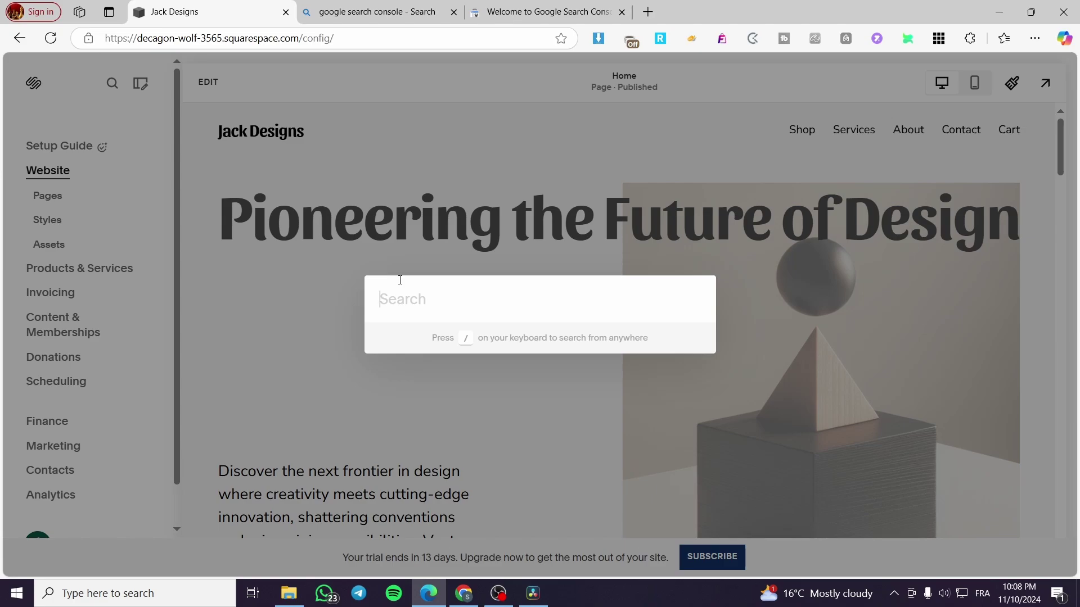
text(code)
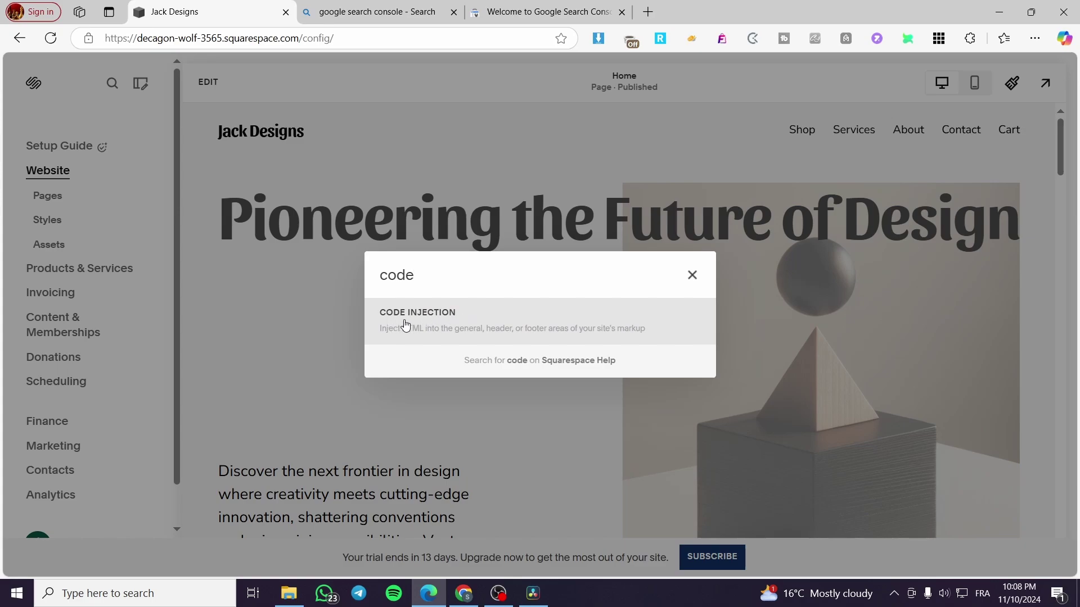
click(443, 321)
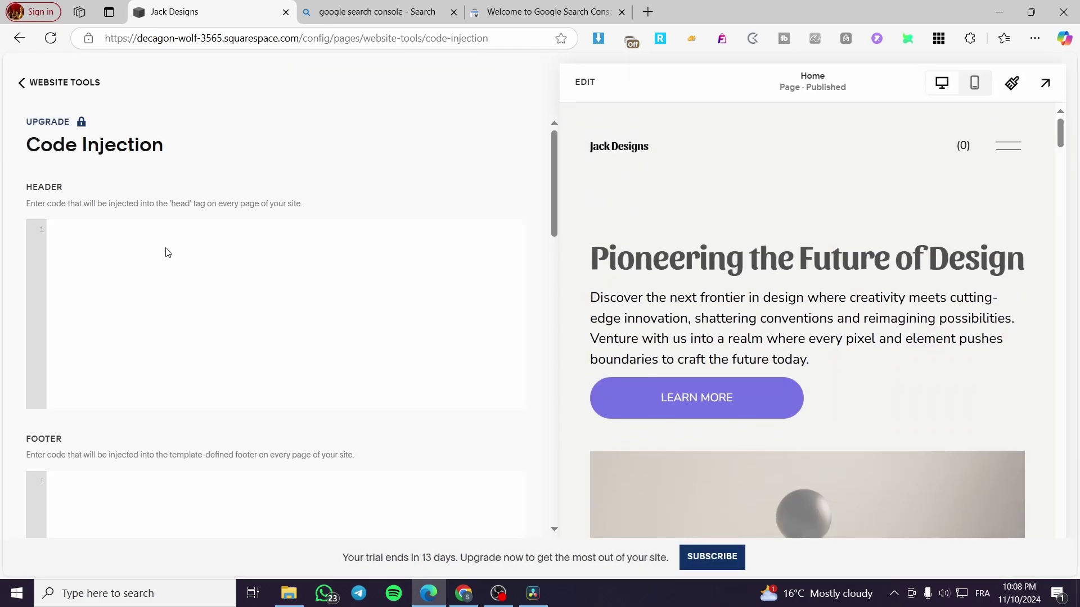
Step: Paste the google-site-verification meta tag into the Code Injection header
click(156, 273)
key(ctrl+v)
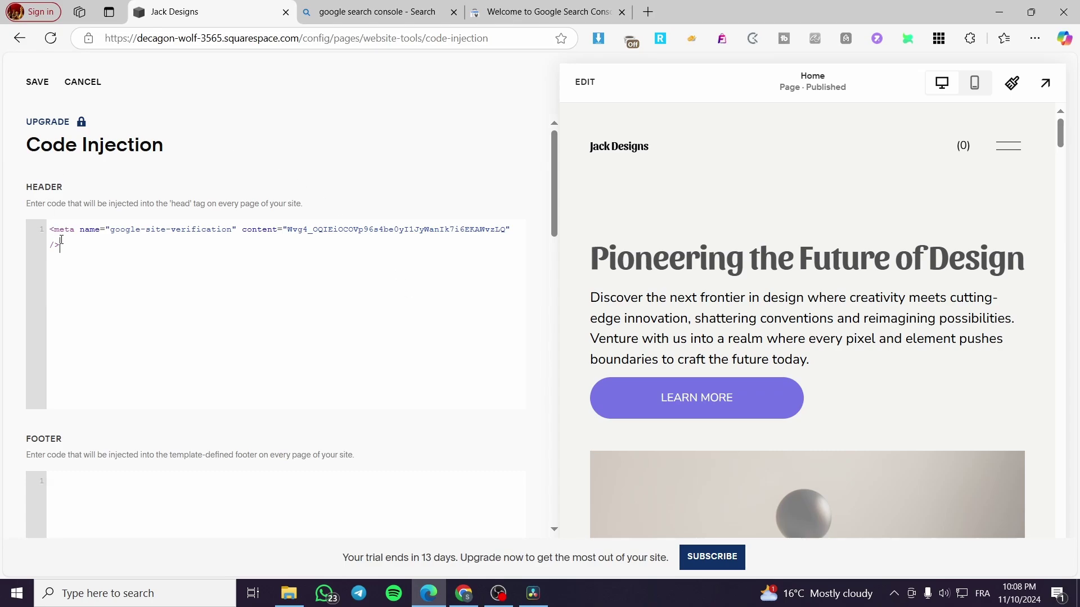
click(549, 8)
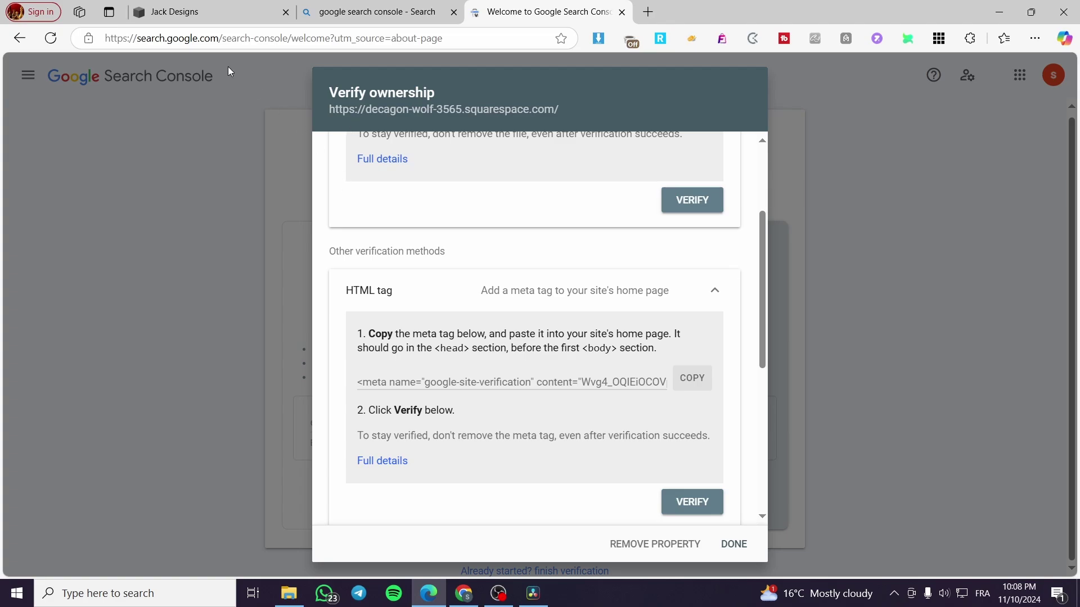
click(197, 6)
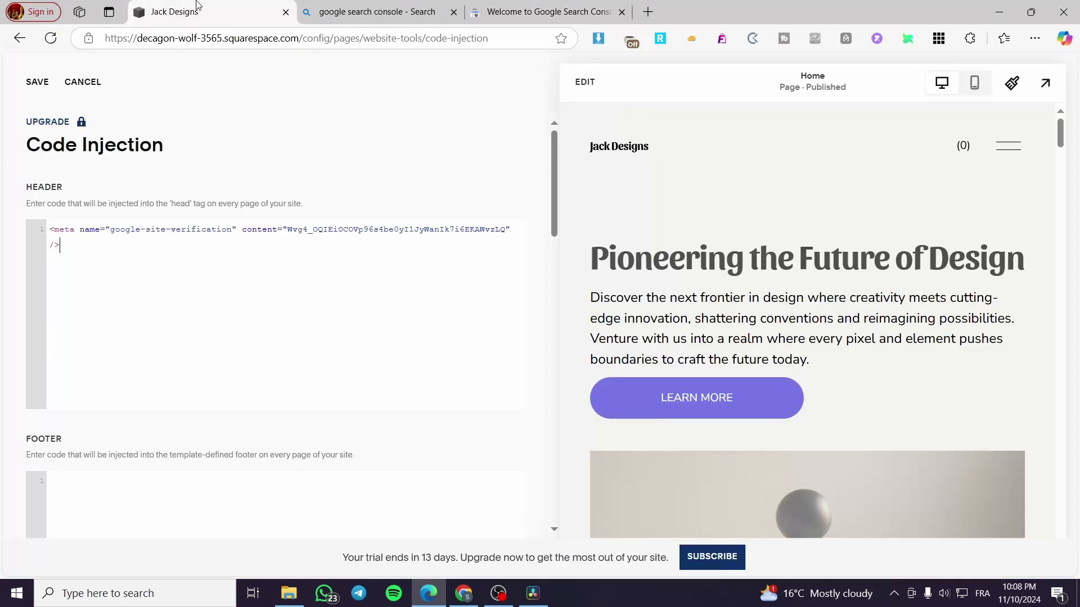
Step: Save the Code Injection header and request ownership verification with the HTML tag method in Google Search Console
click(36, 82)
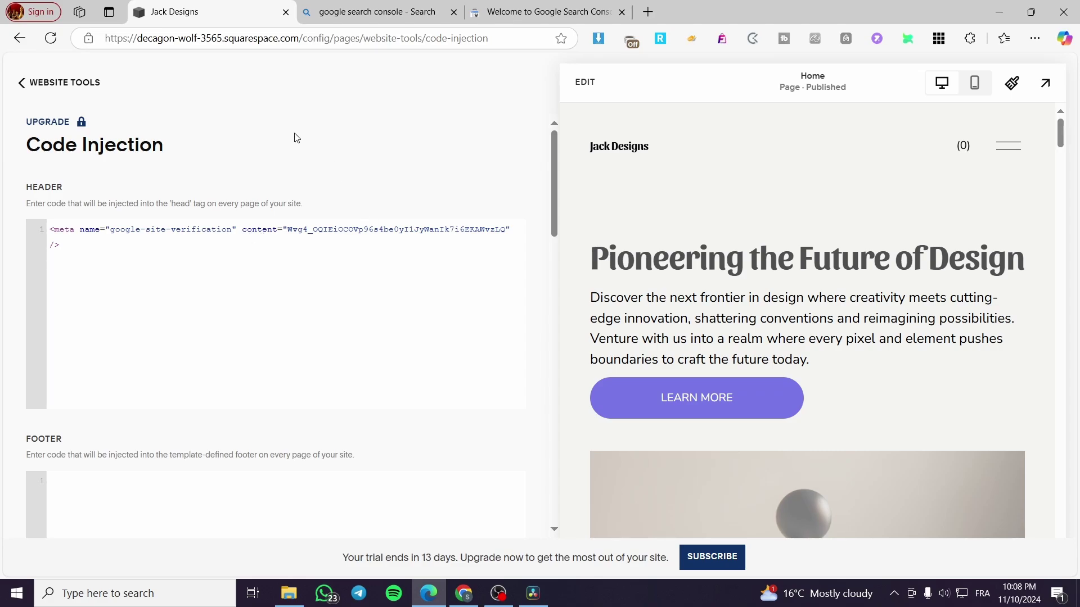
click(585, 8)
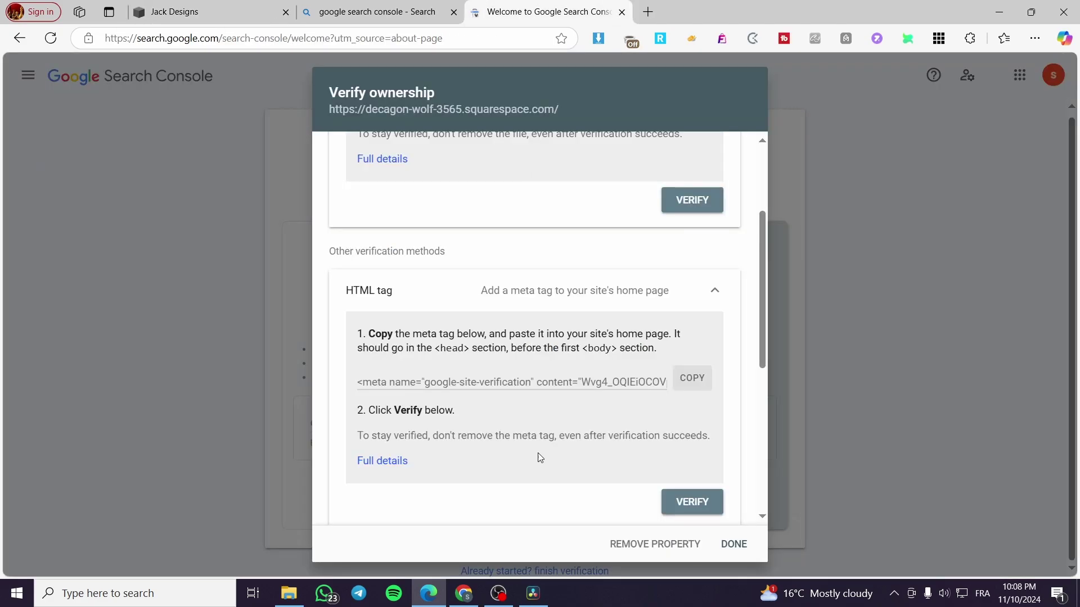
click(692, 506)
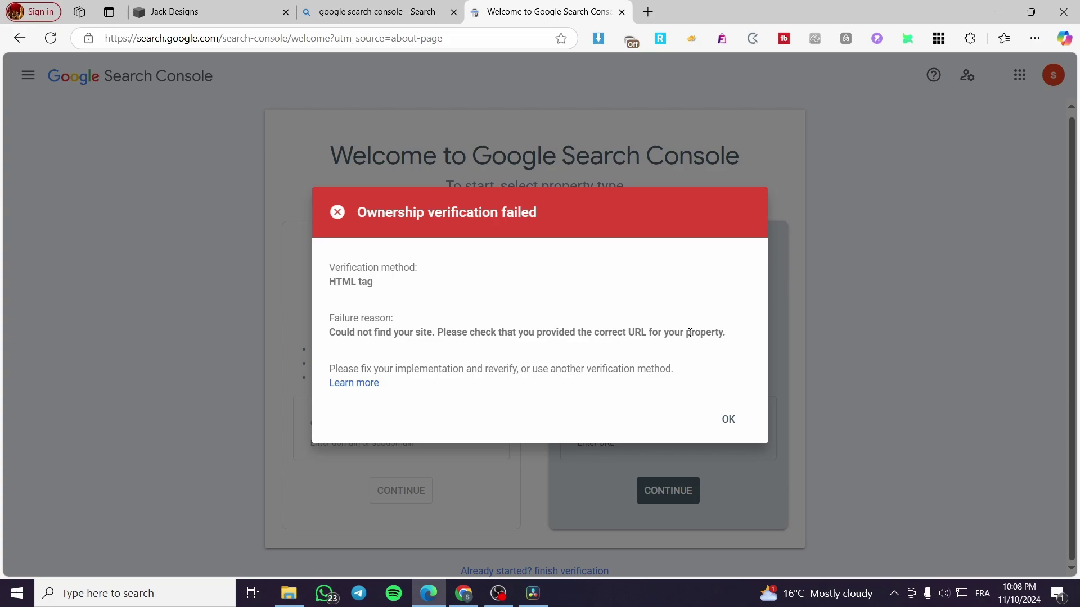
Step: Return to the Squarespace editor, look over the Code Injection fields and go back to the Pages list
click(260, 11)
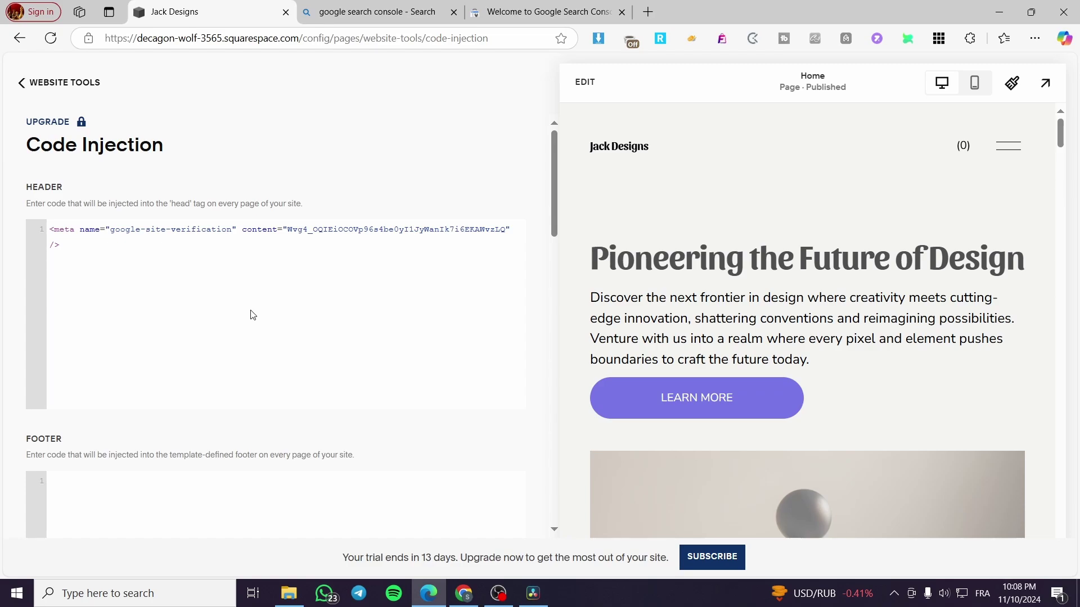
scroll(254, 323, down, 8)
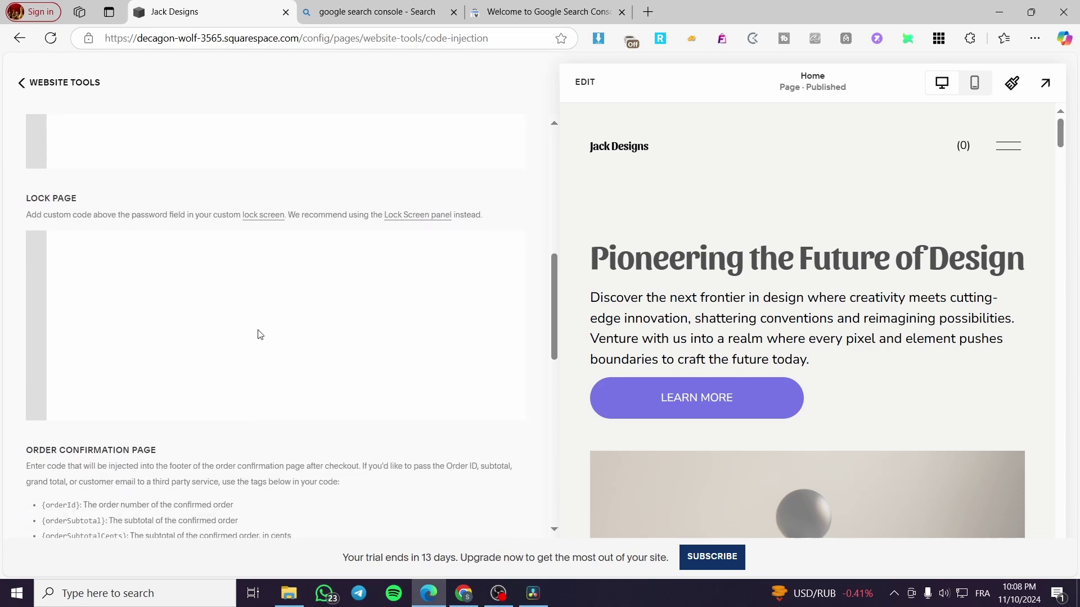
scroll(225, 321, up, 8)
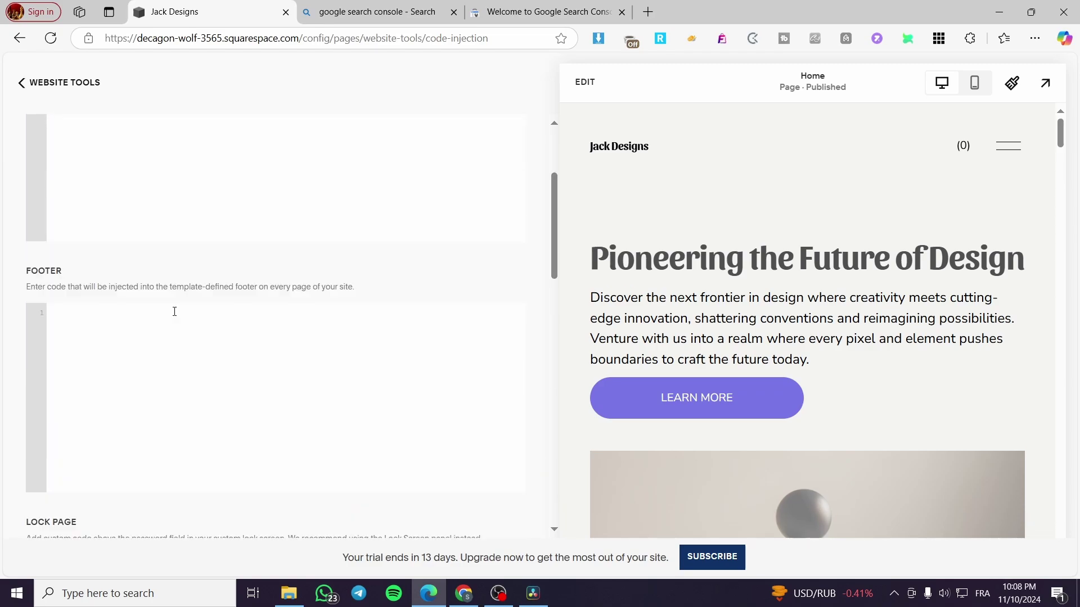
click(36, 83)
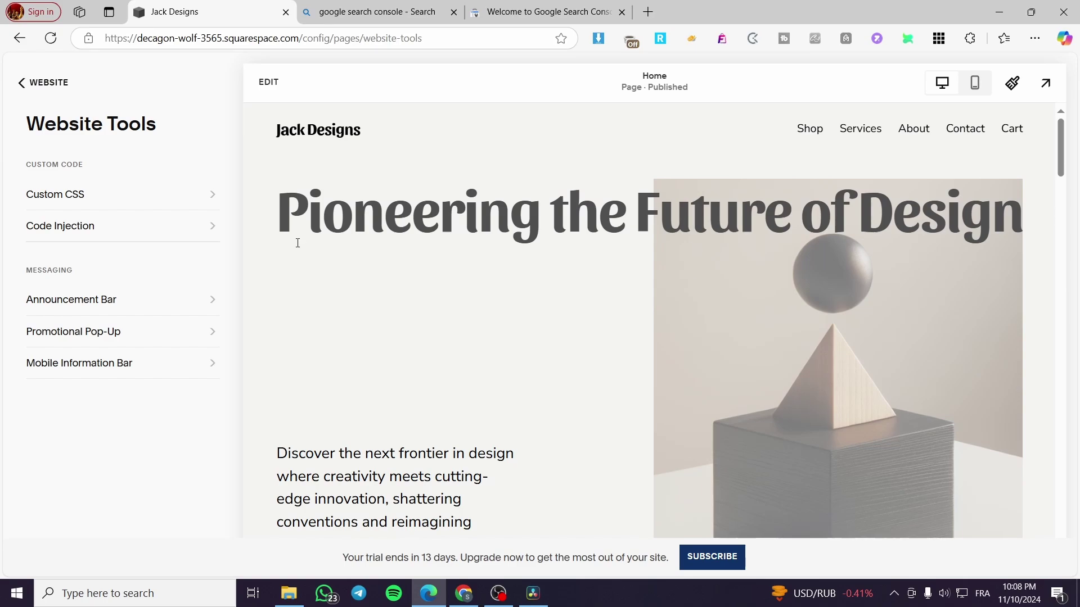
click(43, 84)
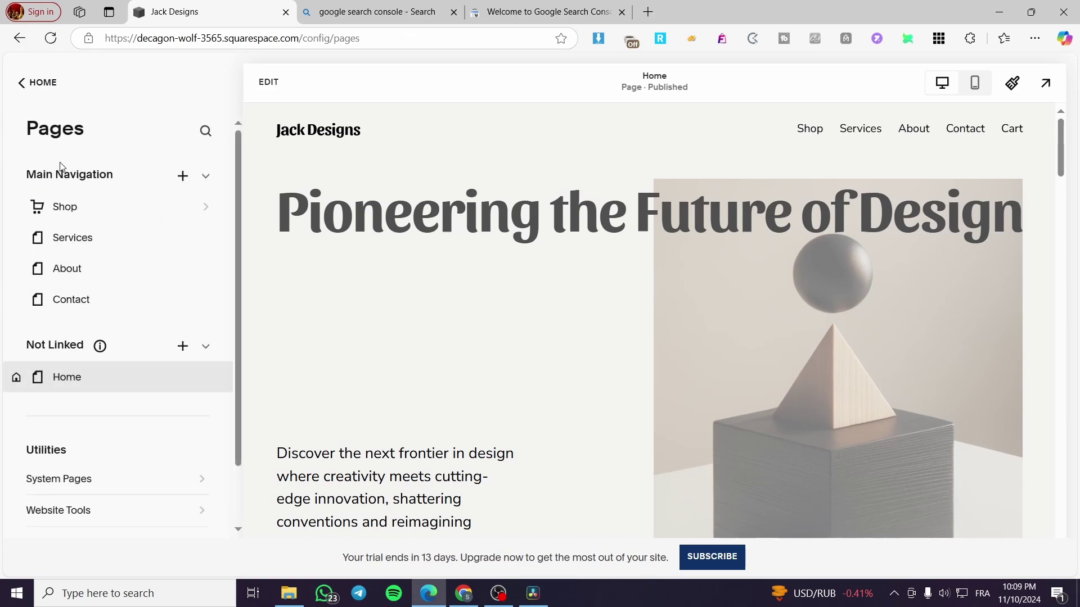
Step: Switch to Chrome, check how decagon-wolf-3565.squarespace.com appears to visitors and return to the Squarespace editor in Edge
key(alt+Tab)
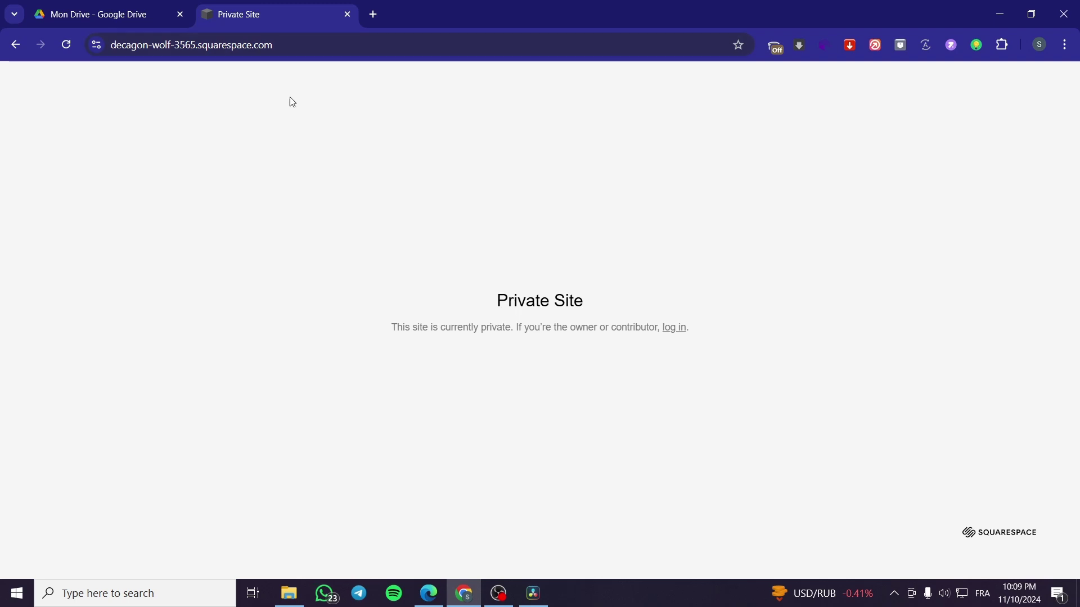
drag(498, 307, 612, 313)
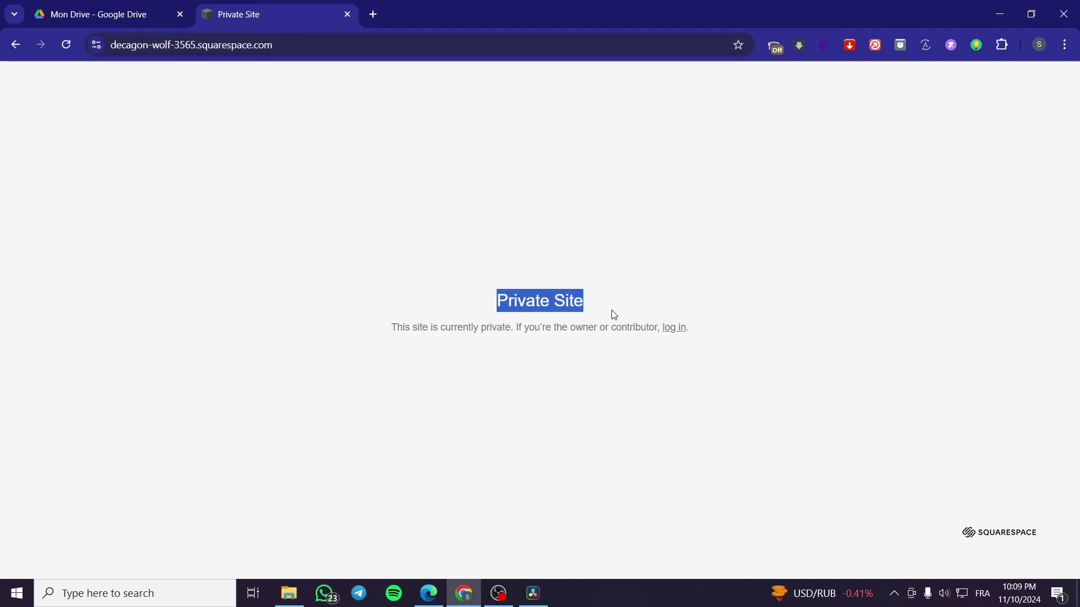
click(639, 304)
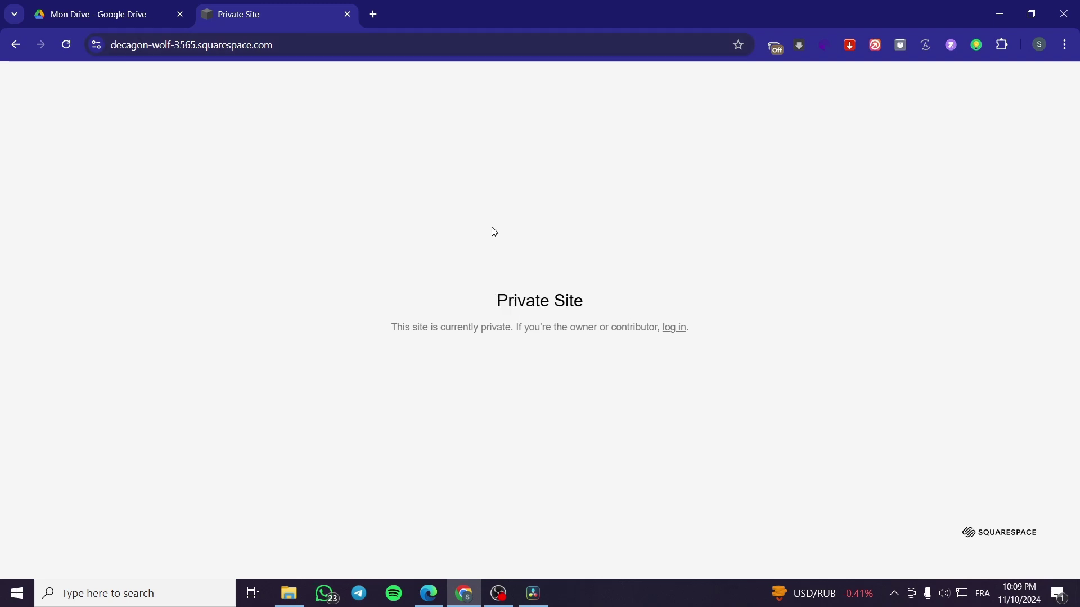
click(435, 596)
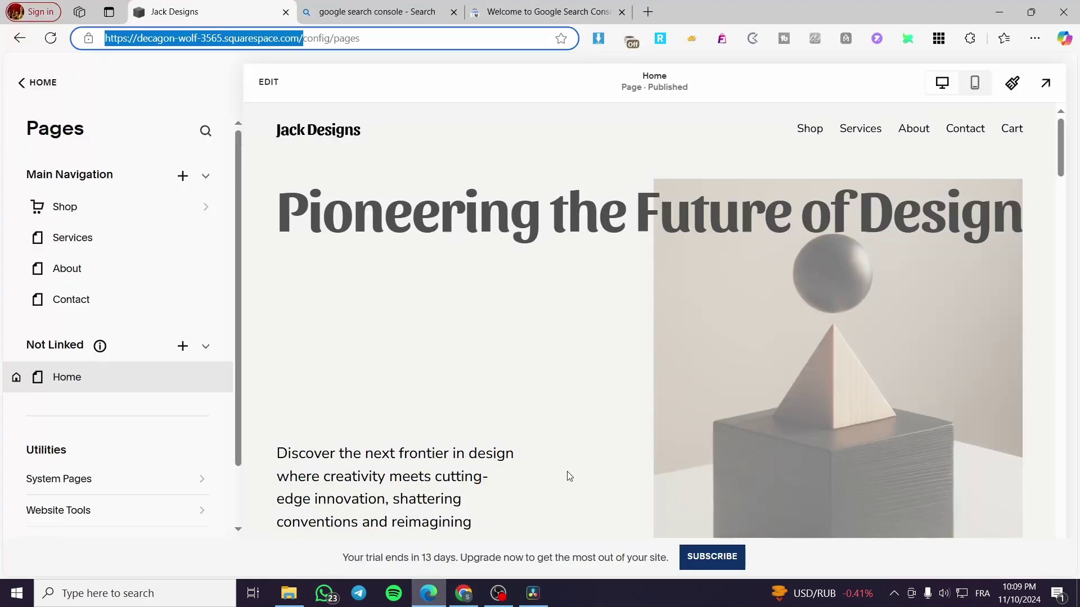
Step: Dismiss the verification result in Google Search Console, look over the other methods and finish the Verify ownership dialog
click(486, 8)
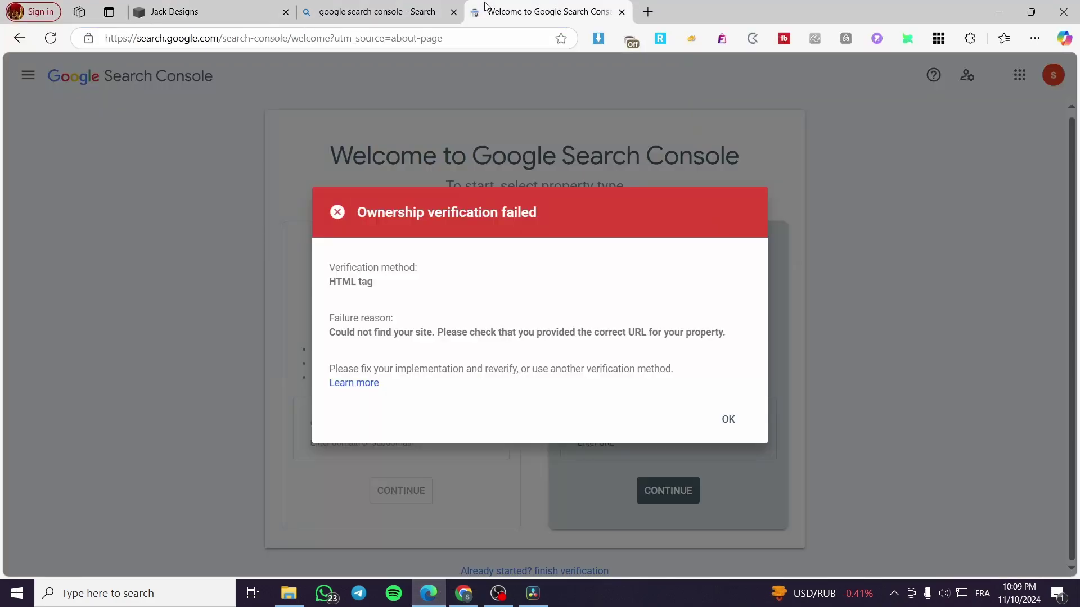
click(728, 419)
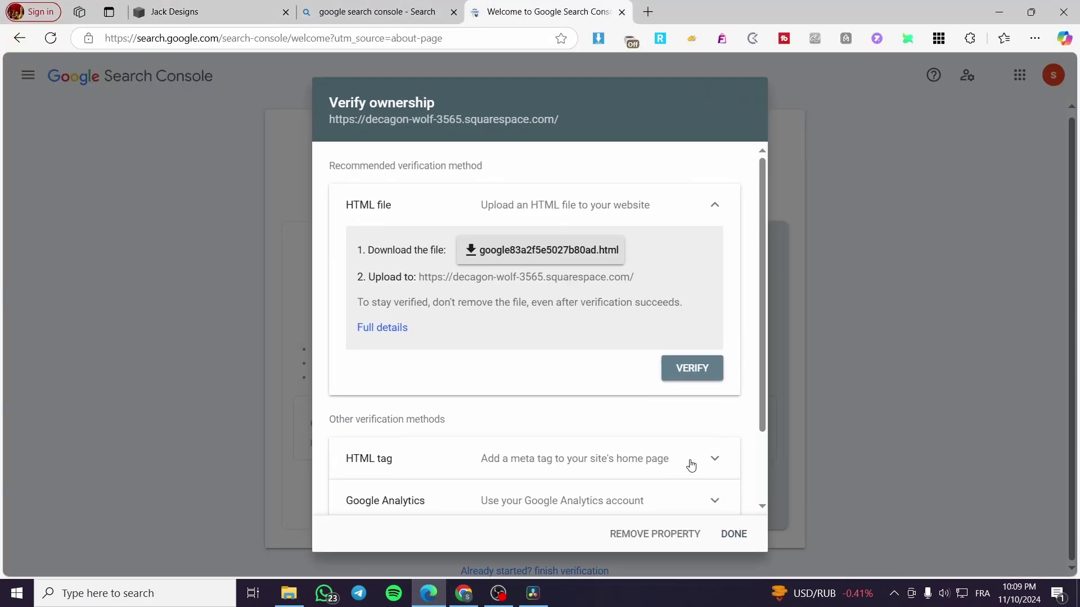
scroll(658, 502, down, 3)
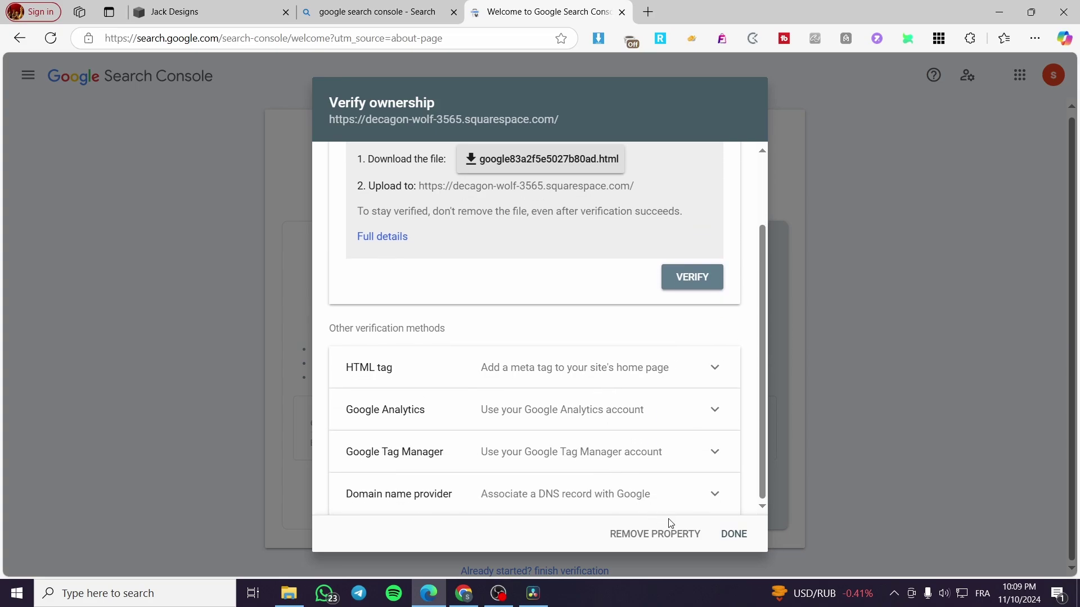
click(731, 534)
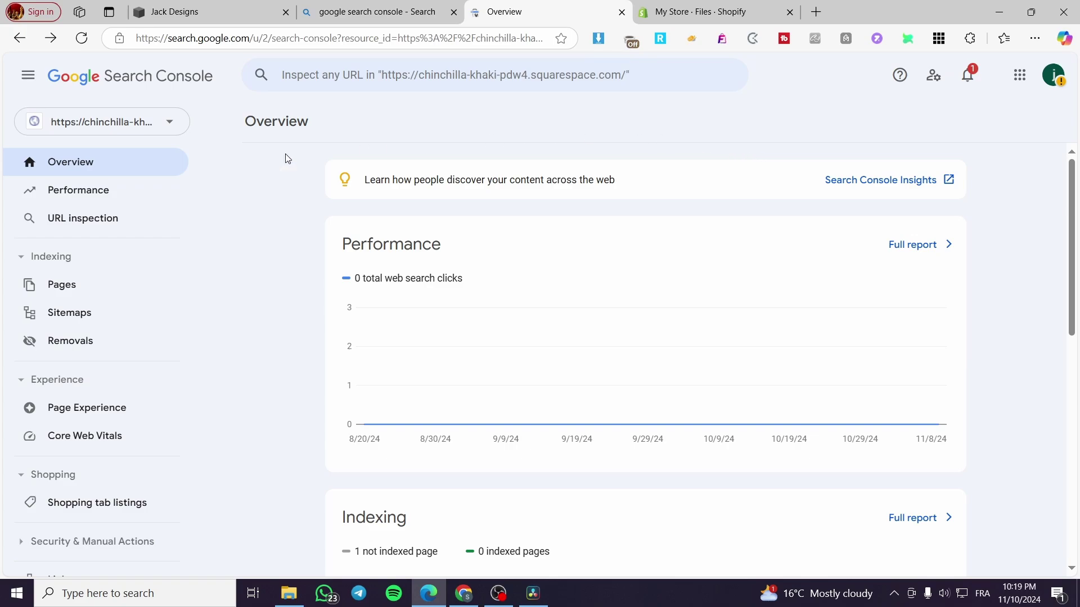
Step: Look over the Search Console property list, and close the search results and Shopify tabs to return to the Overview
click(175, 124)
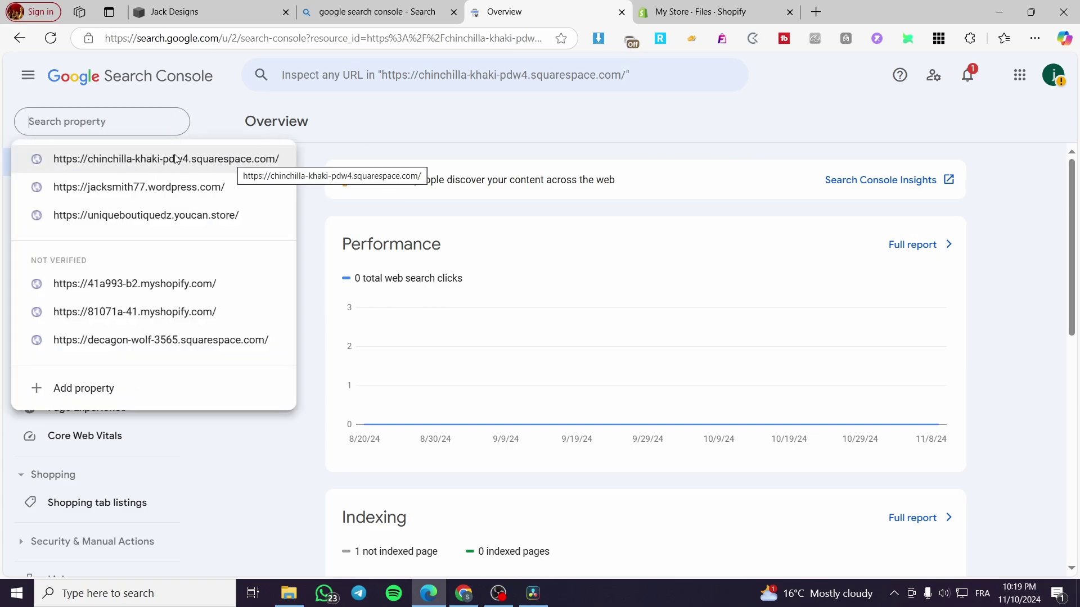
click(441, 130)
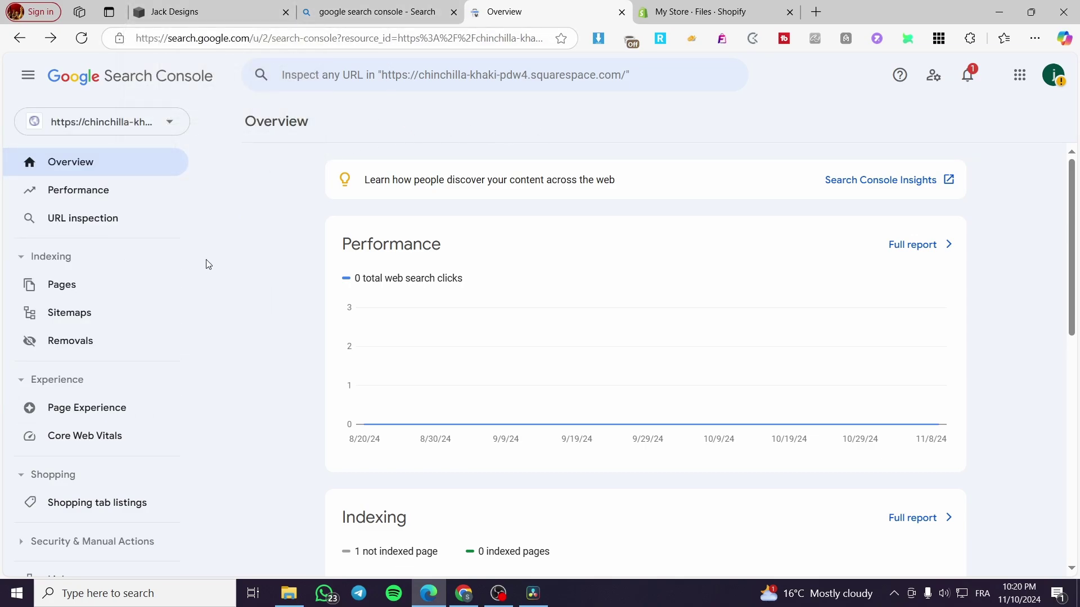
click(216, 10)
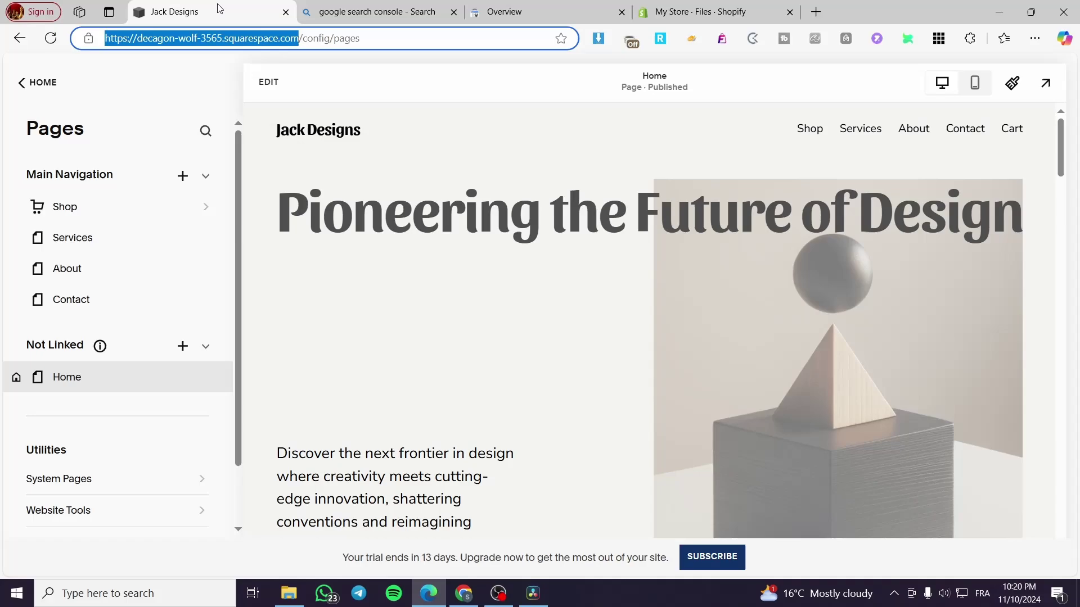
click(453, 12)
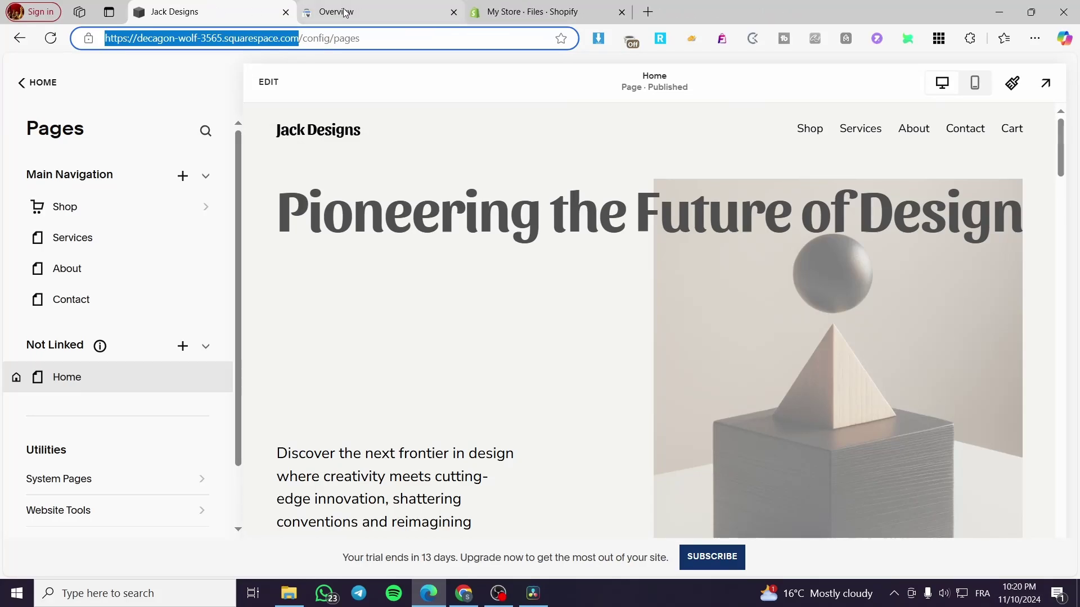
click(622, 12)
click(371, 11)
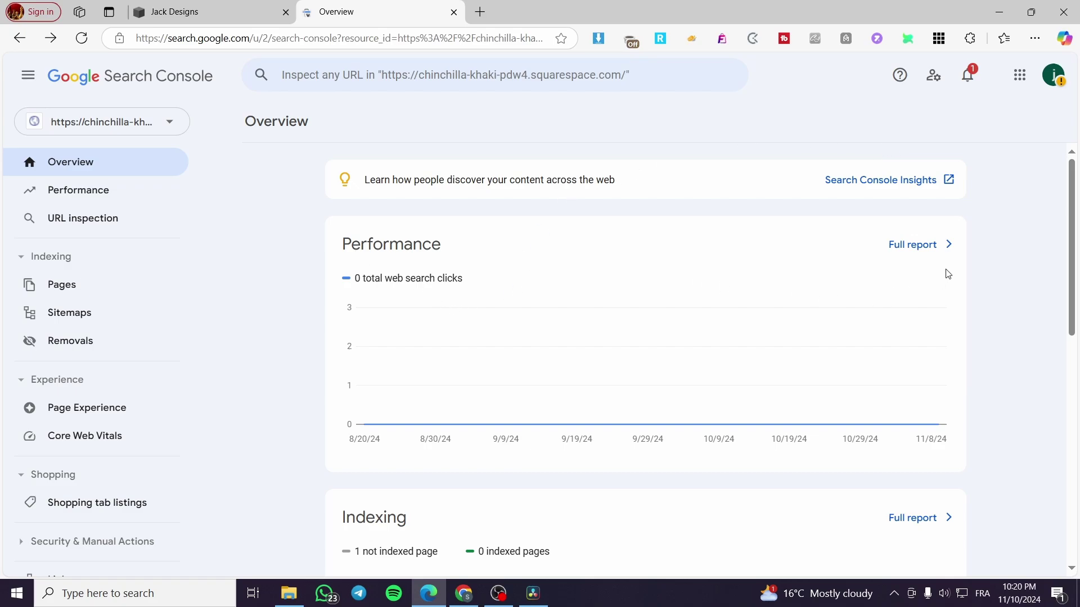
Step: Examine the Performance, Indexing, Experience and Enhancements sections in the Overview of the chinchilla-khaki-pdw4.squarespace.com property
scroll(910, 254, down, 3)
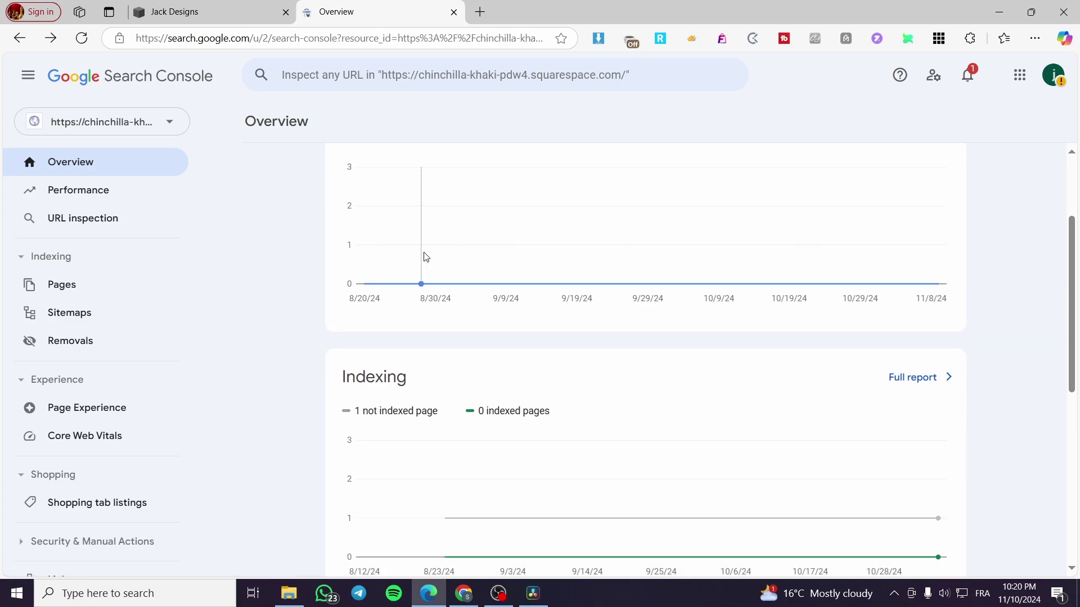
scroll(426, 257, up, 3)
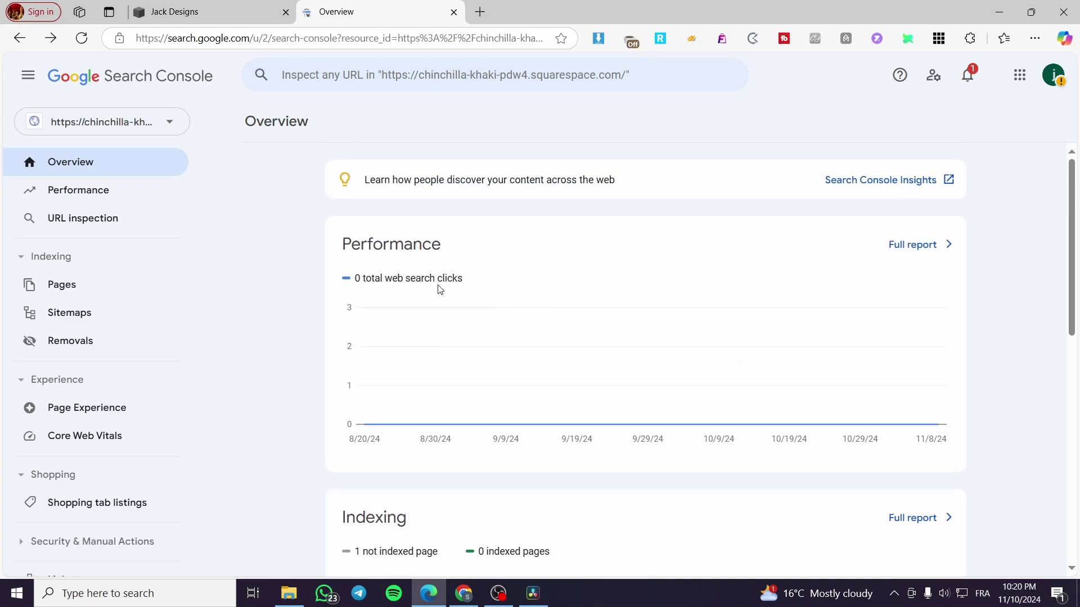
scroll(549, 297, down, 4)
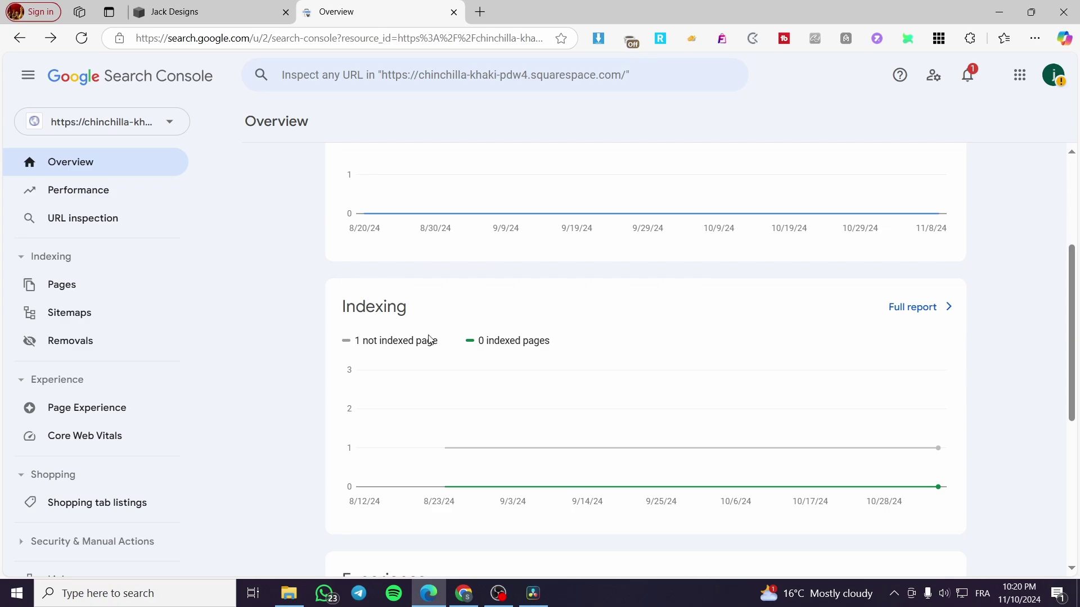
scroll(429, 340, down, 1)
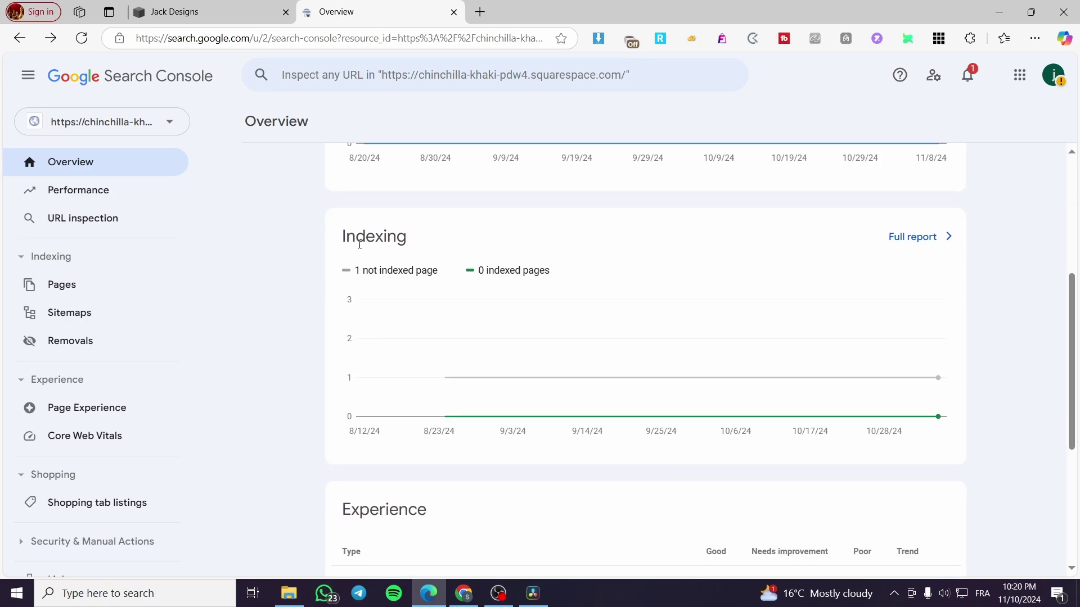
scroll(406, 339, down, 4)
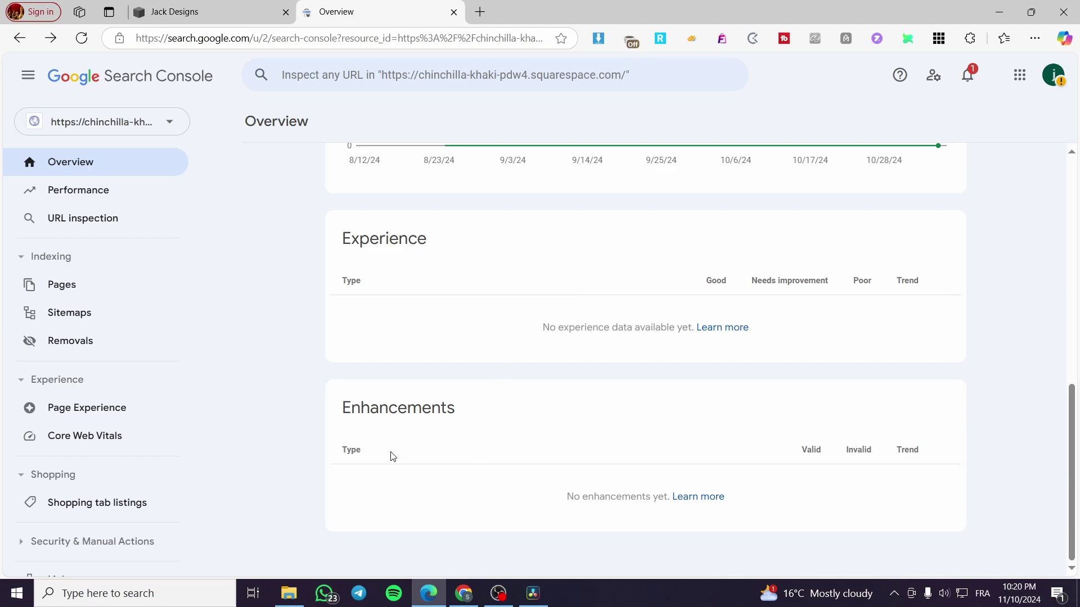
scroll(392, 457, up, 8)
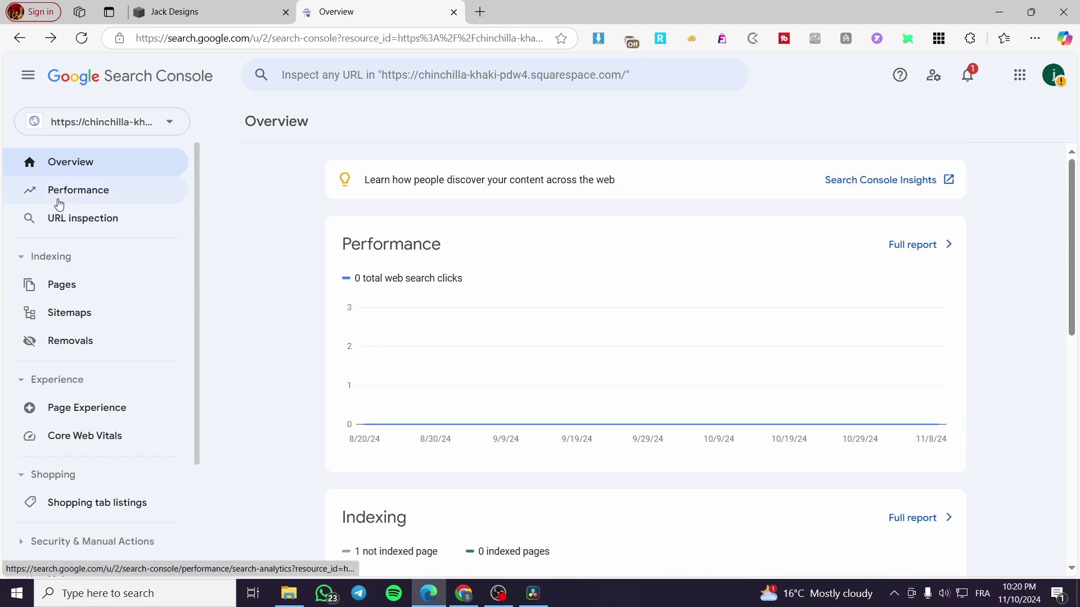
Step: Open the Performance report and examine its chart and the Queries, Pages, Countries, Devices, Search appearance and Dates breakdowns
click(59, 191)
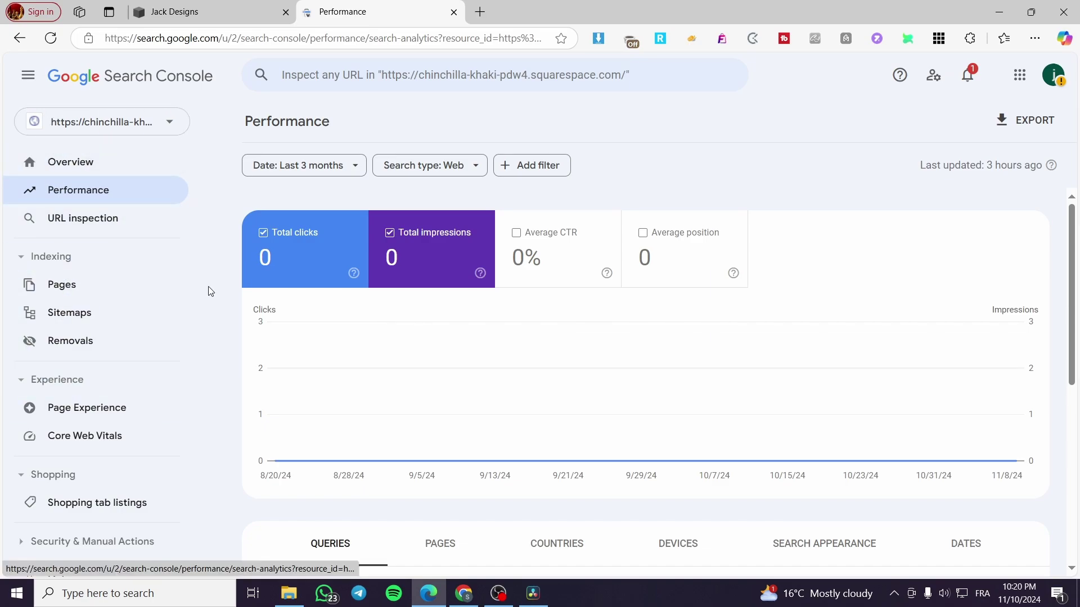
mouse_move(356, 367)
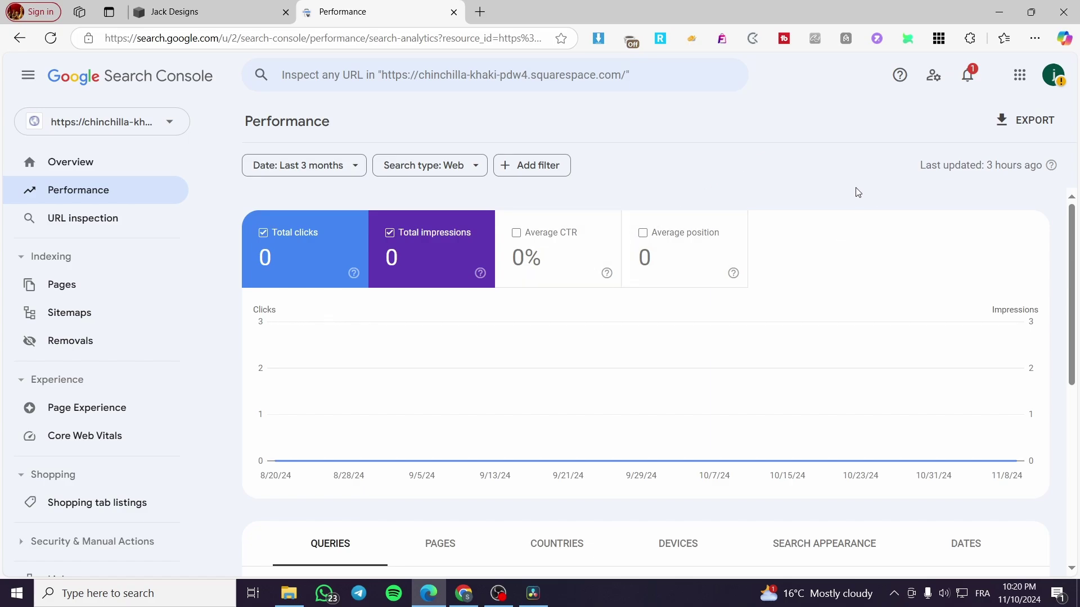
scroll(665, 441, down, 7)
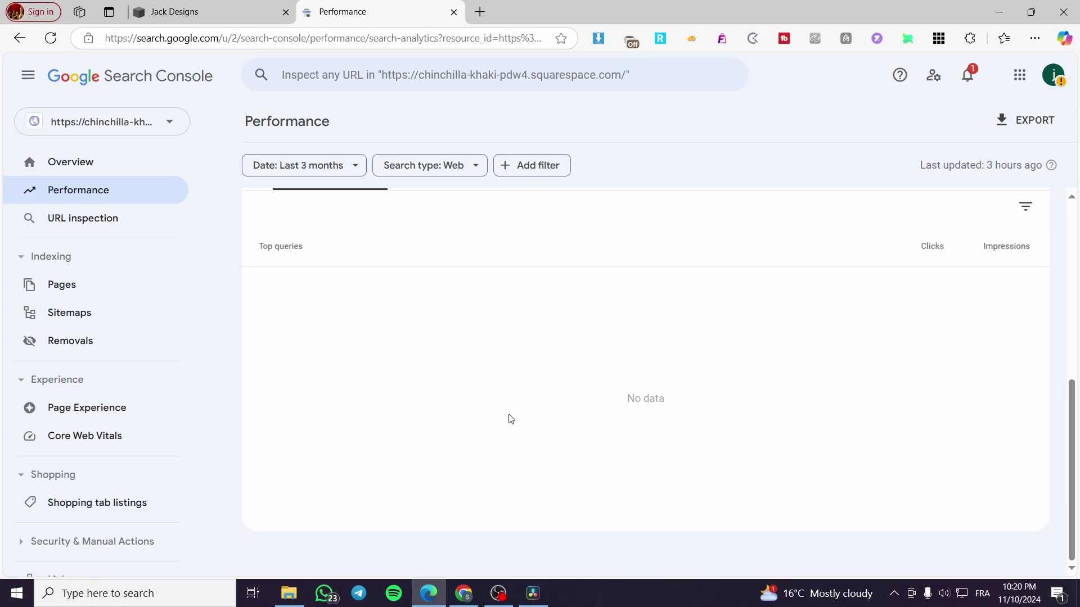
scroll(419, 364, up, 3)
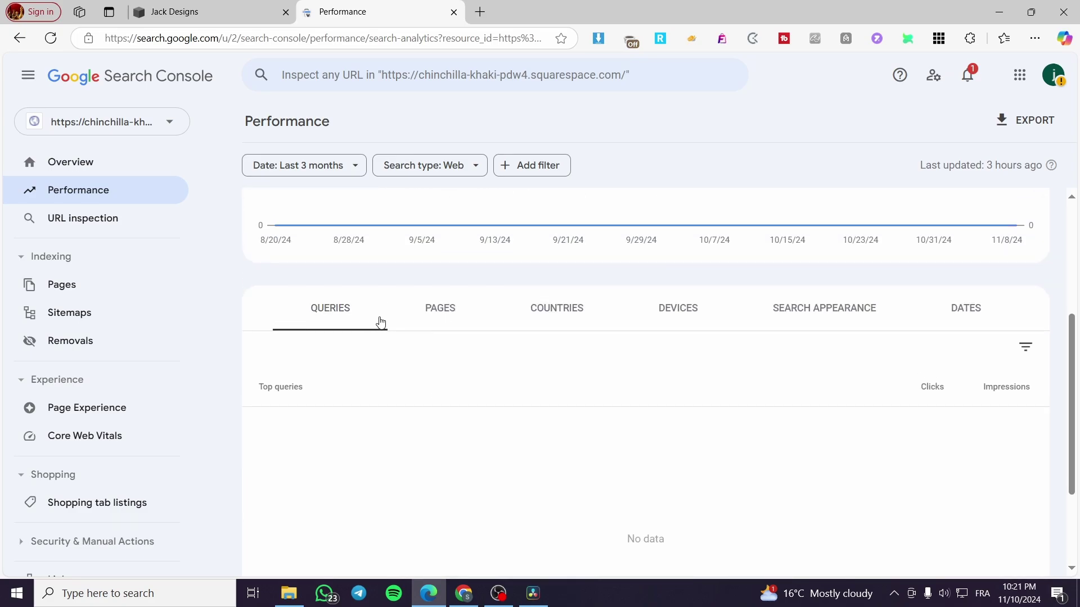
click(458, 324)
click(574, 320)
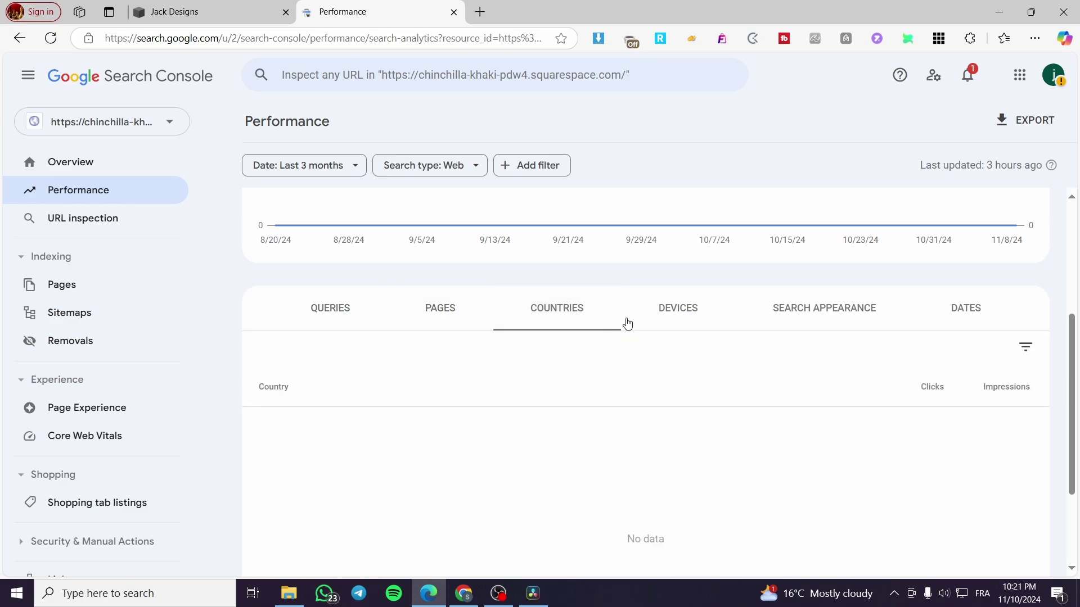
click(689, 322)
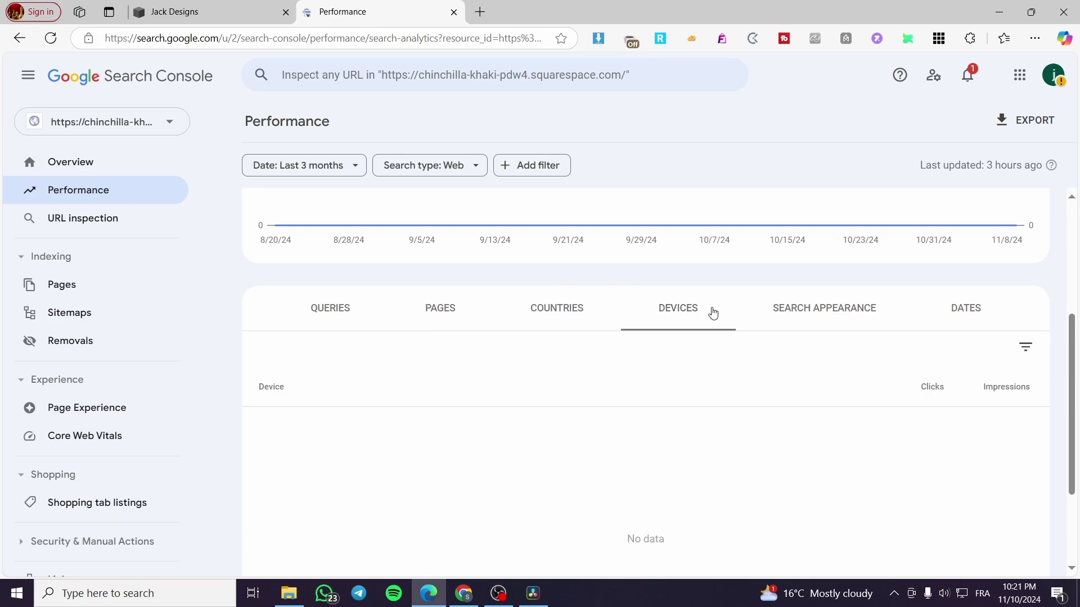
click(834, 320)
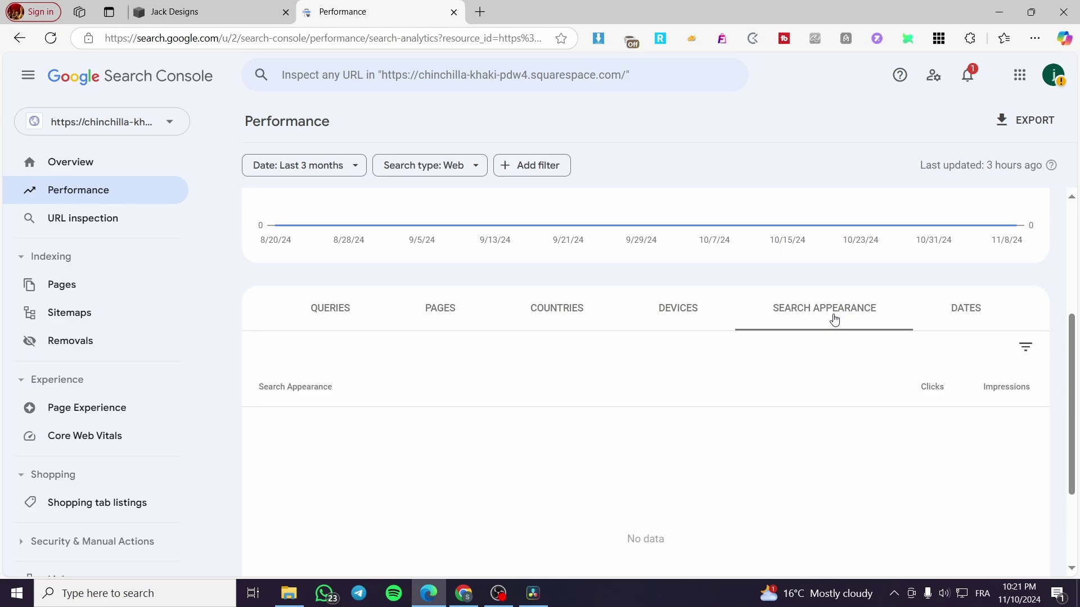
click(993, 315)
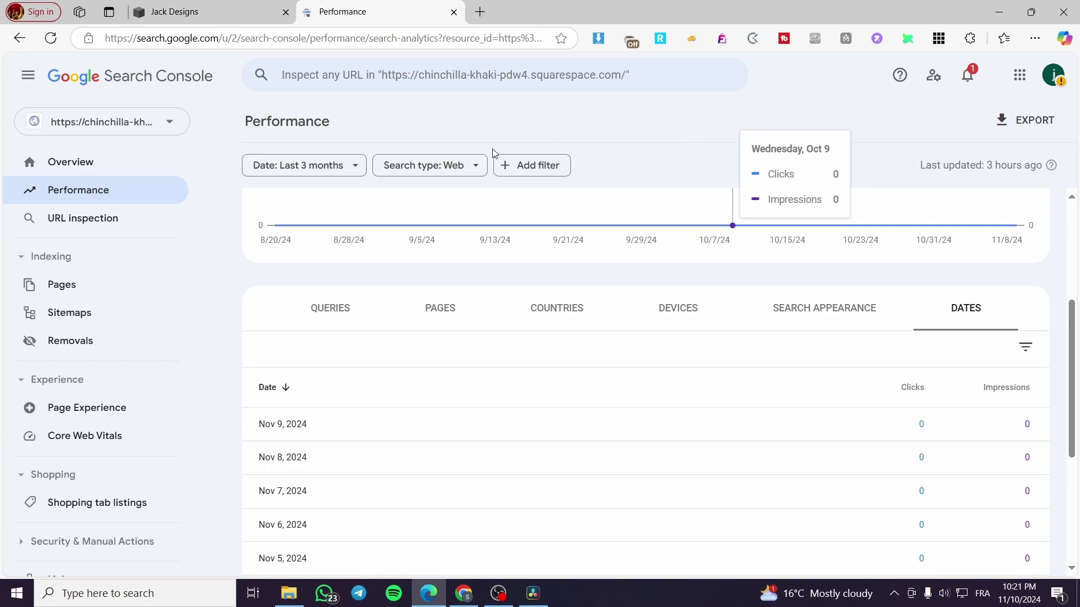
click(124, 222)
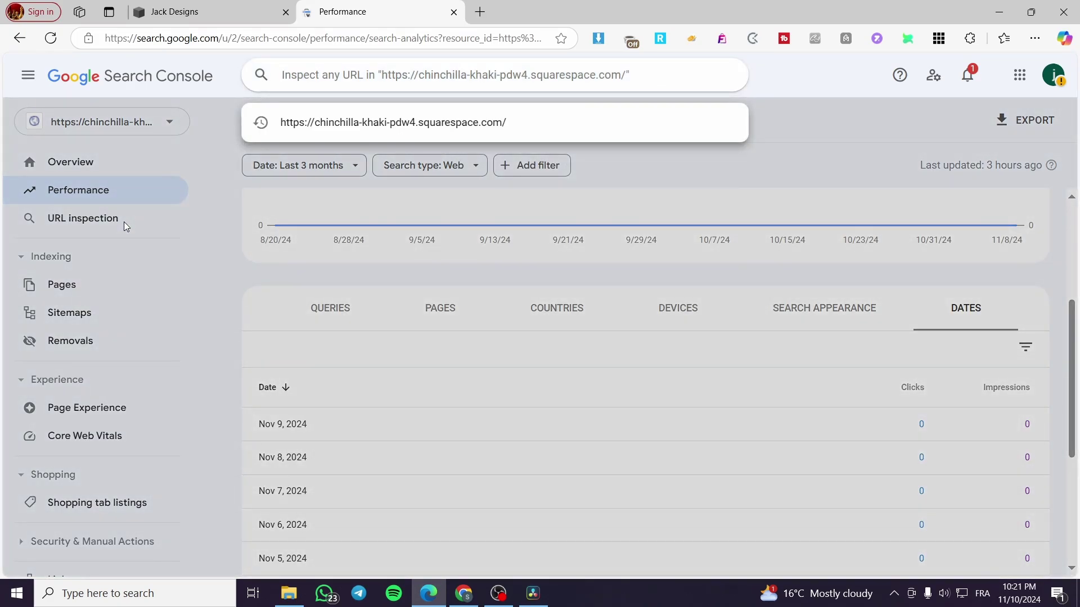
click(211, 16)
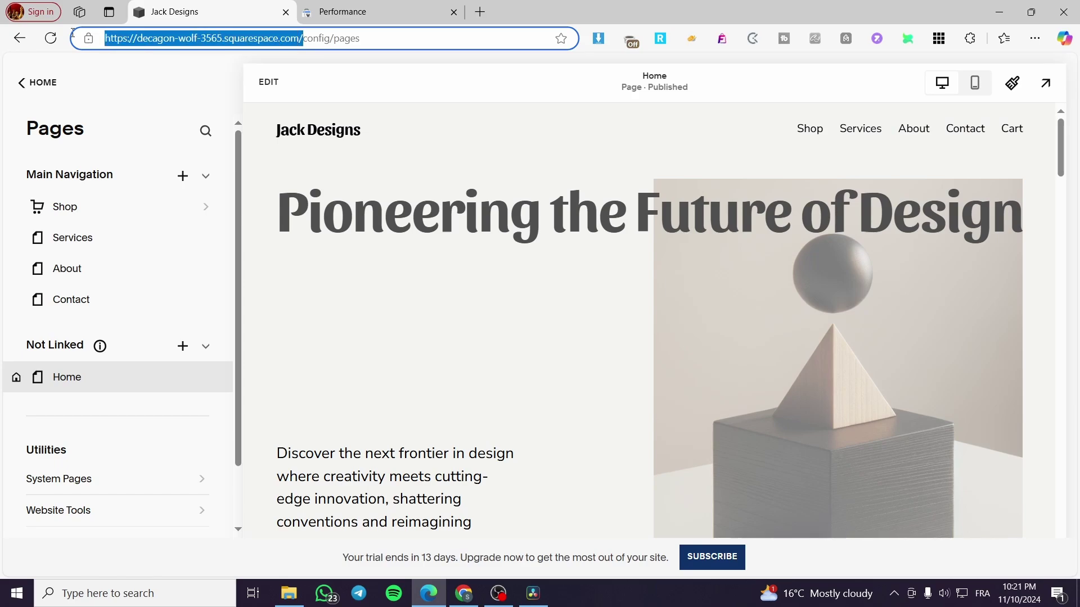
right_click(139, 38)
click(186, 146)
click(368, 12)
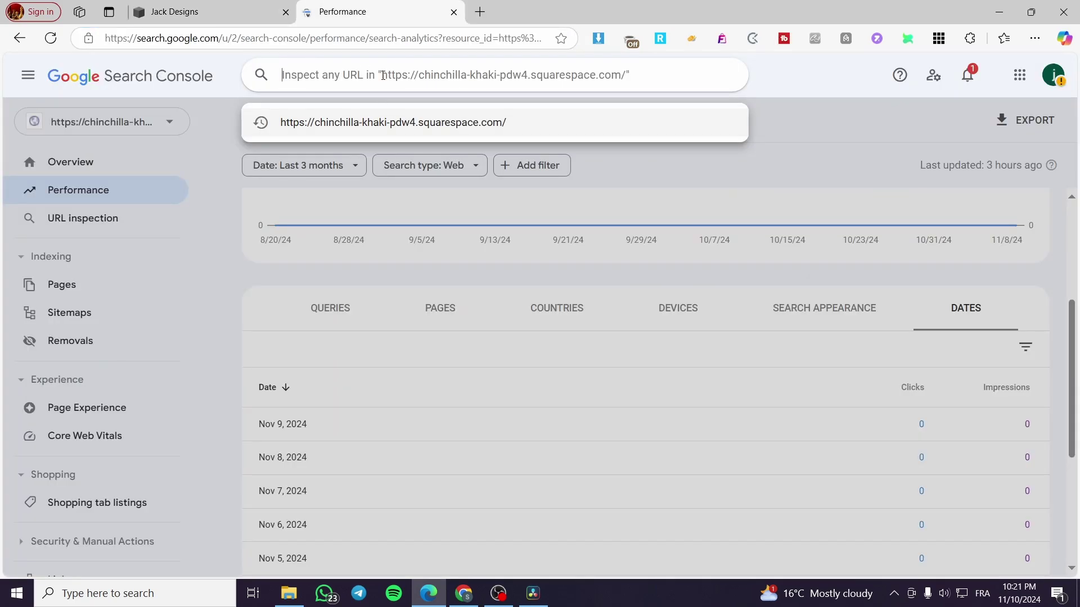
key(ctrl+v)
key(Return)
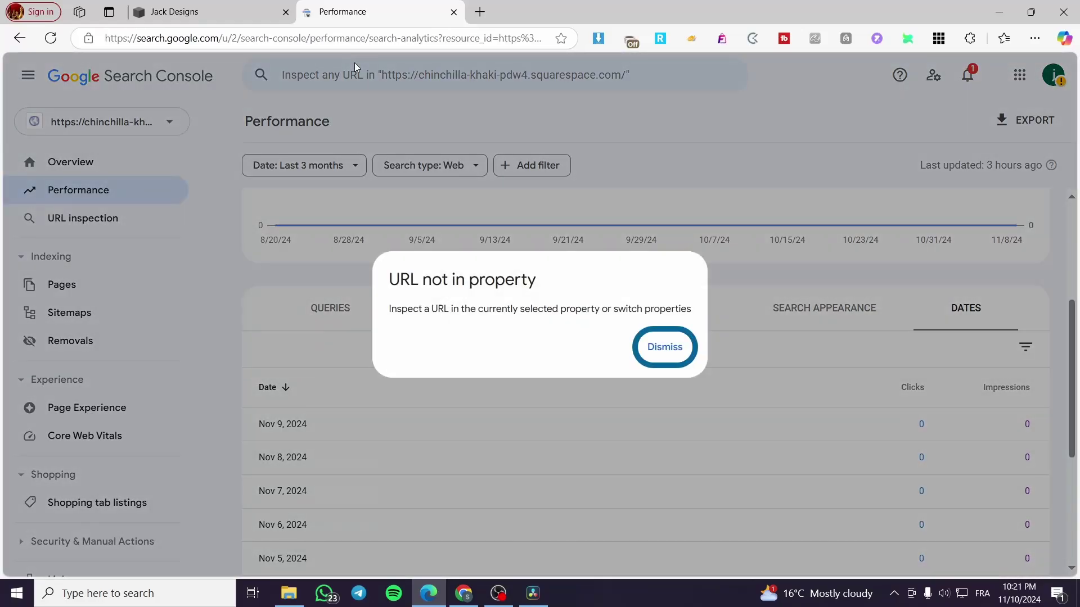
click(663, 352)
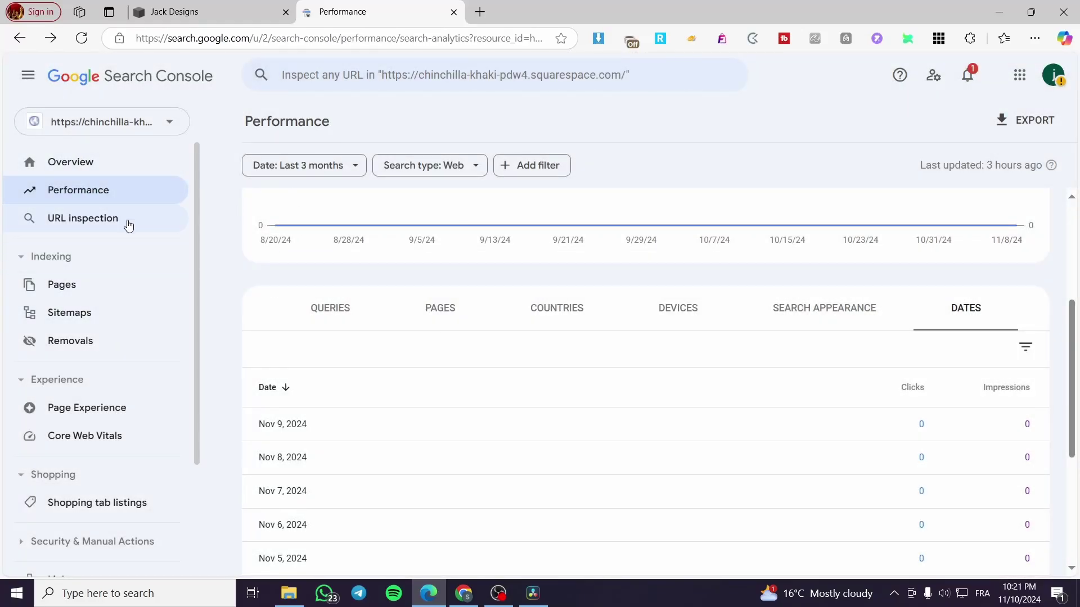
click(136, 126)
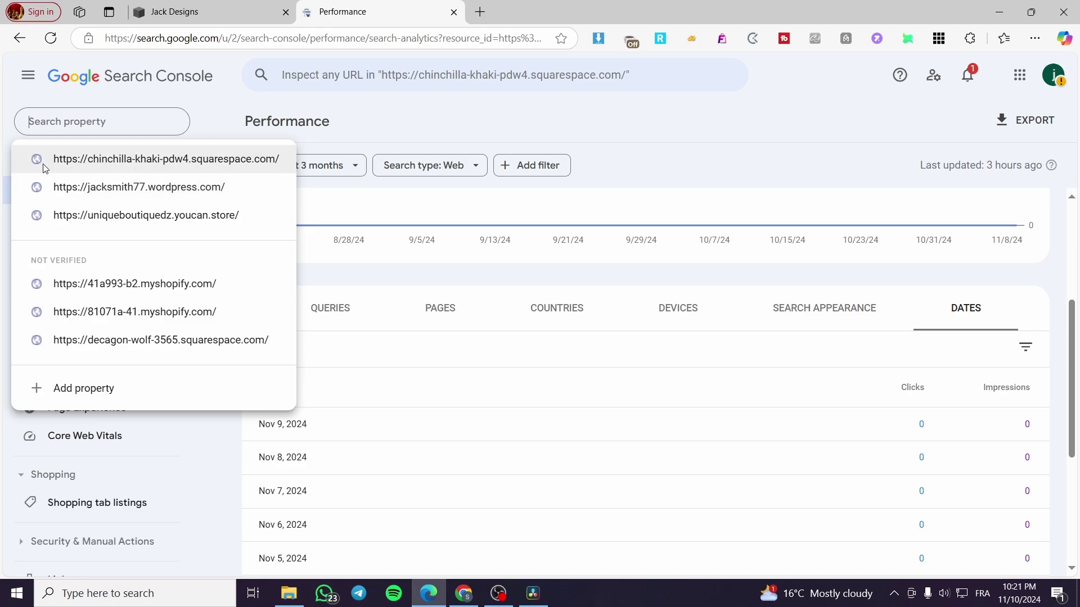
click(135, 162)
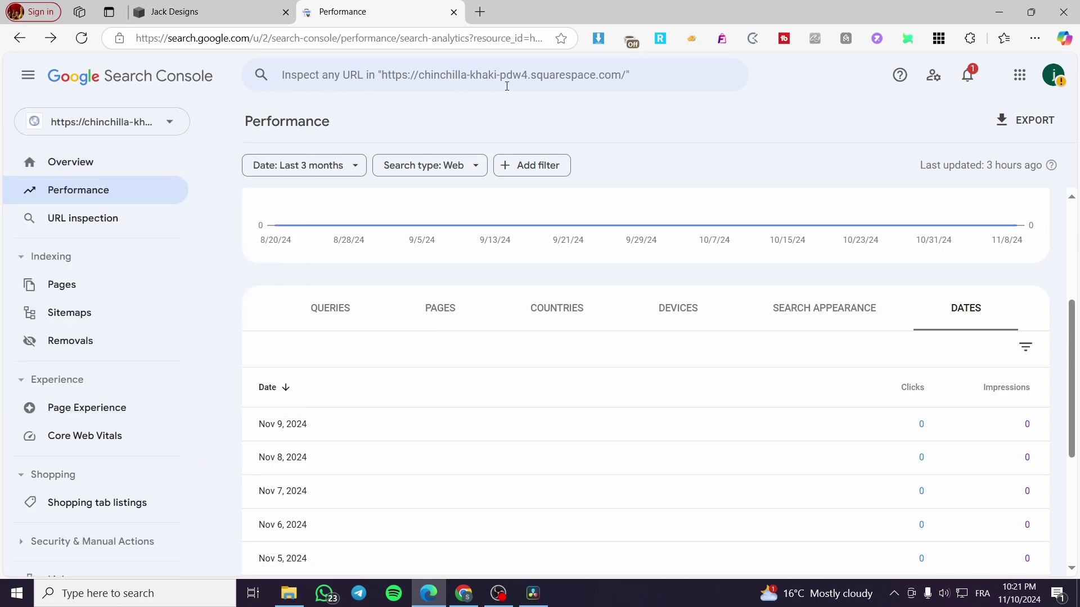
click(632, 73)
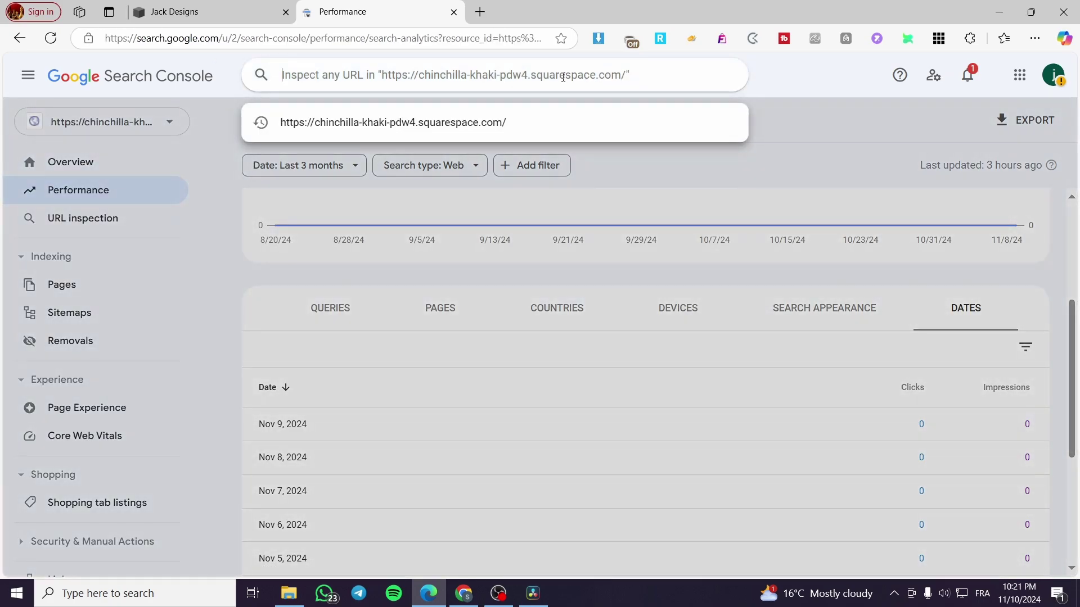
click(489, 125)
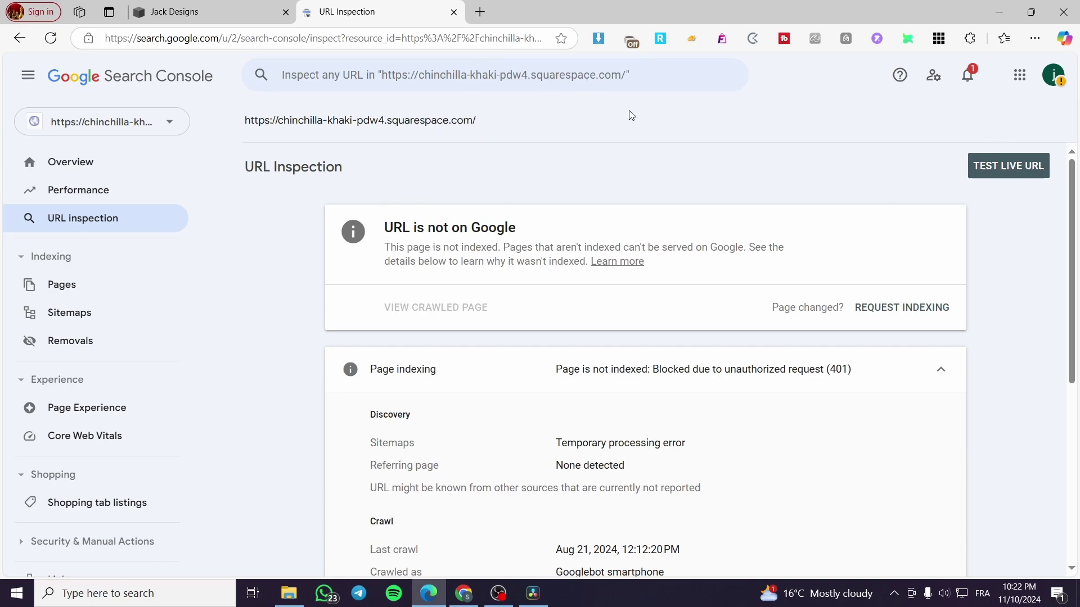
scroll(647, 331, down, 5)
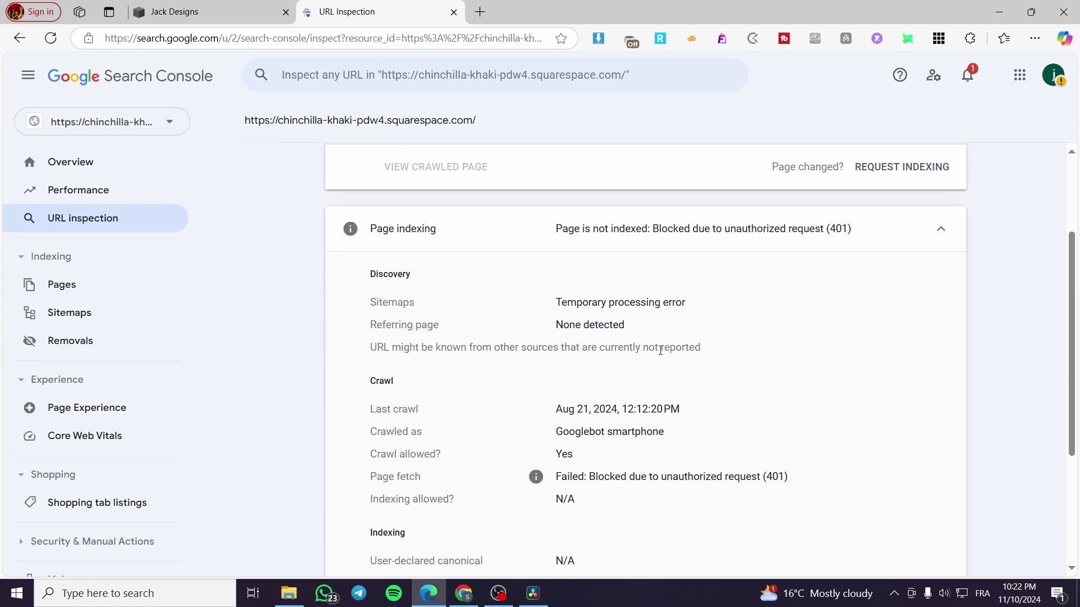
scroll(500, 369, up, 5)
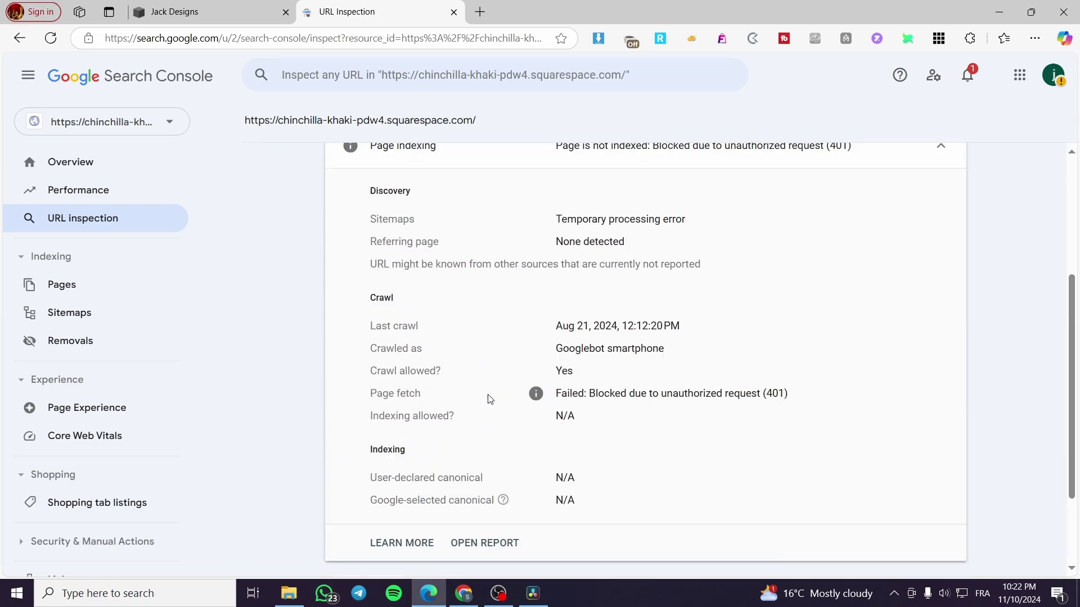
click(20, 38)
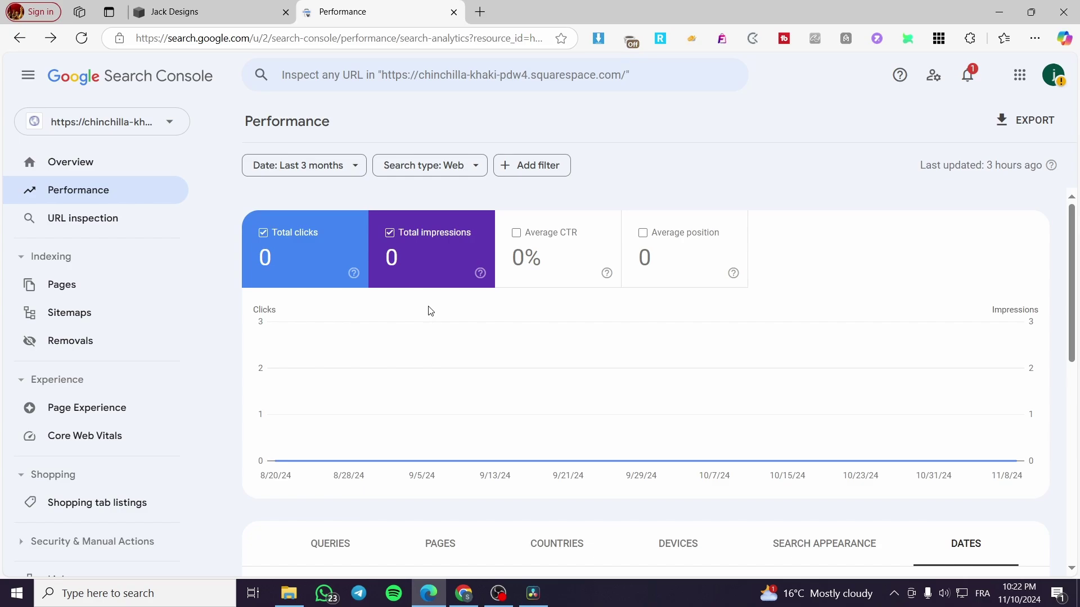
Step: Open the Page indexing report and examine its chart, the reasons pages aren't indexed, and the explanation of the Not indexed category
click(118, 234)
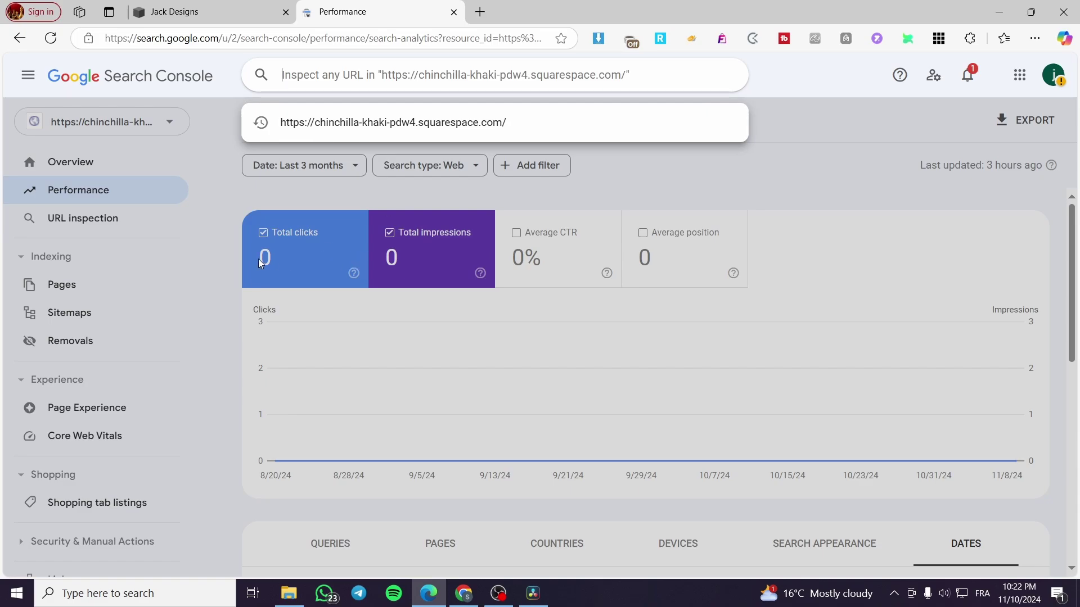
click(89, 285)
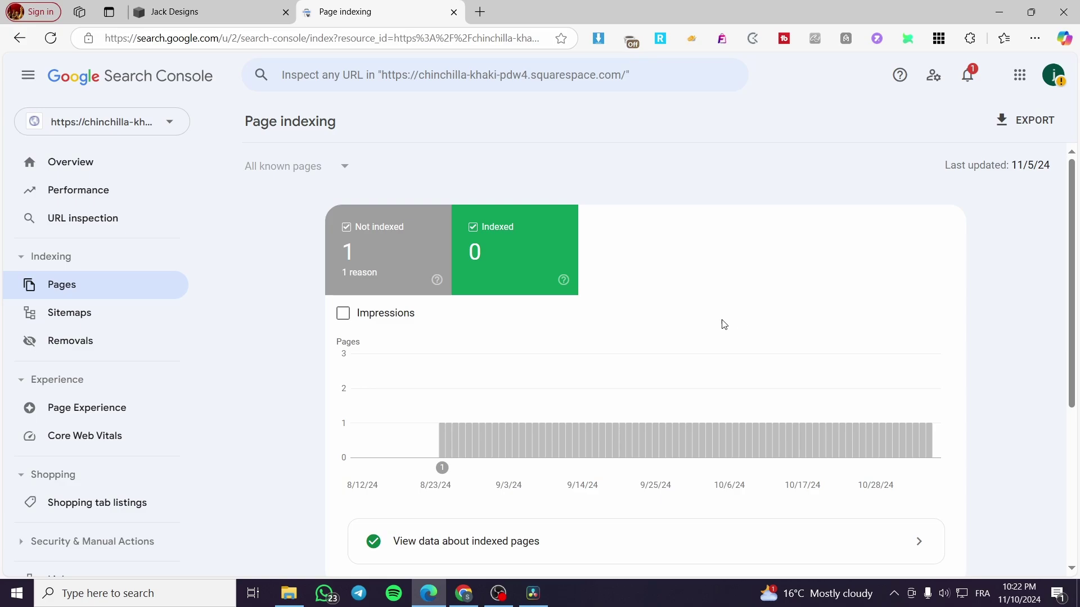
scroll(723, 325, down, 4)
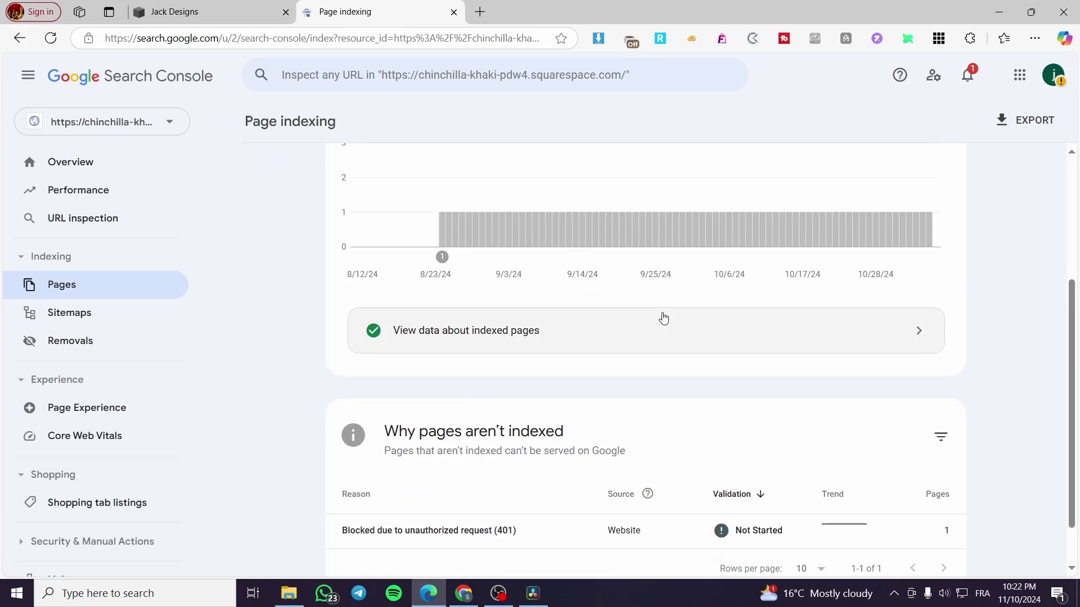
scroll(664, 316, down, 1)
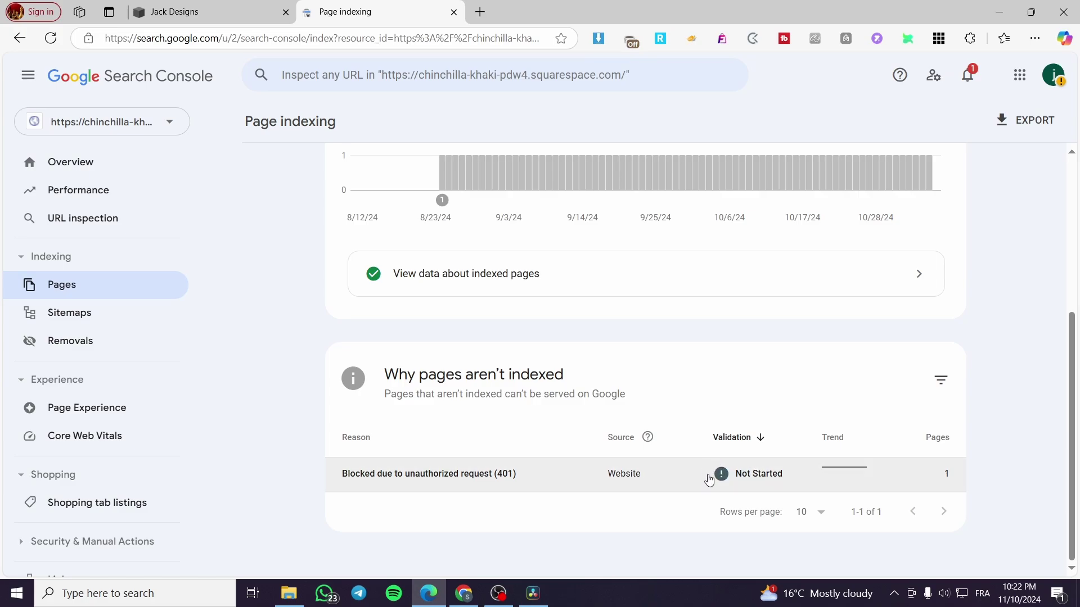
scroll(501, 472, up, 5)
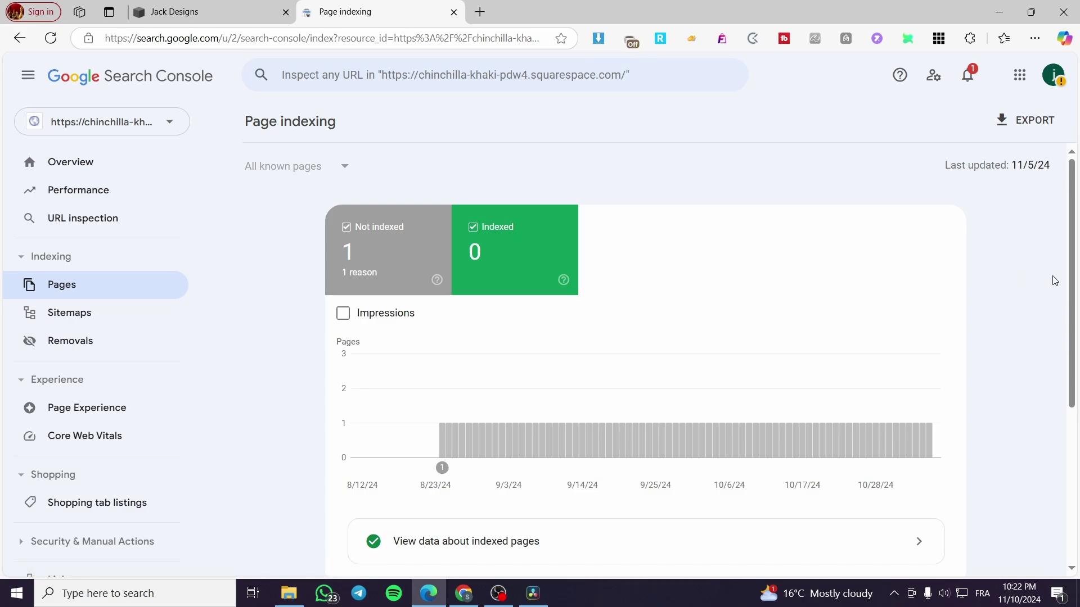
scroll(568, 335, down, 5)
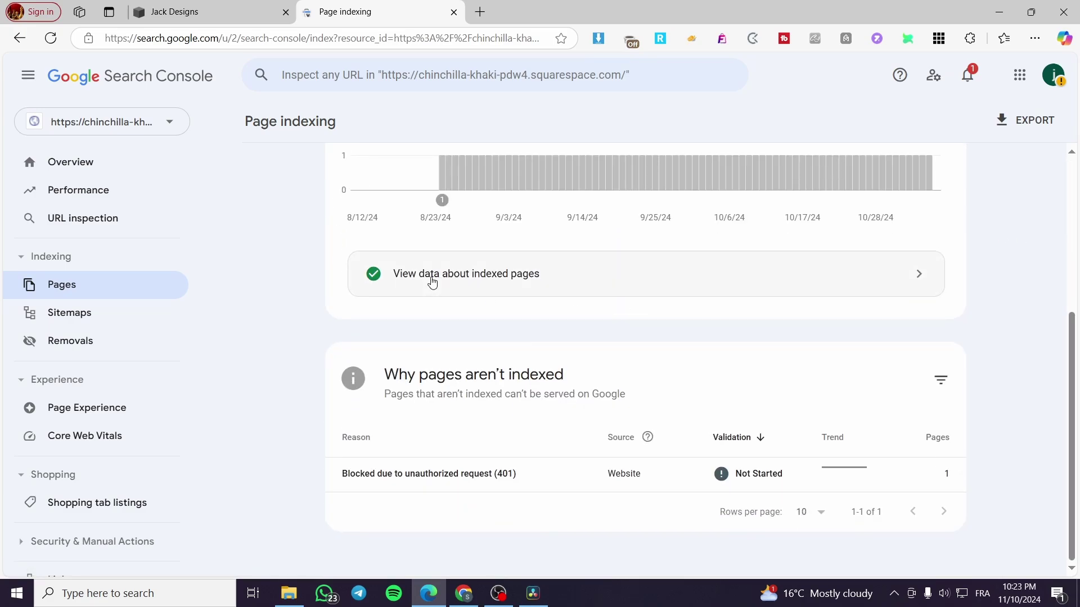
scroll(472, 292, up, 5)
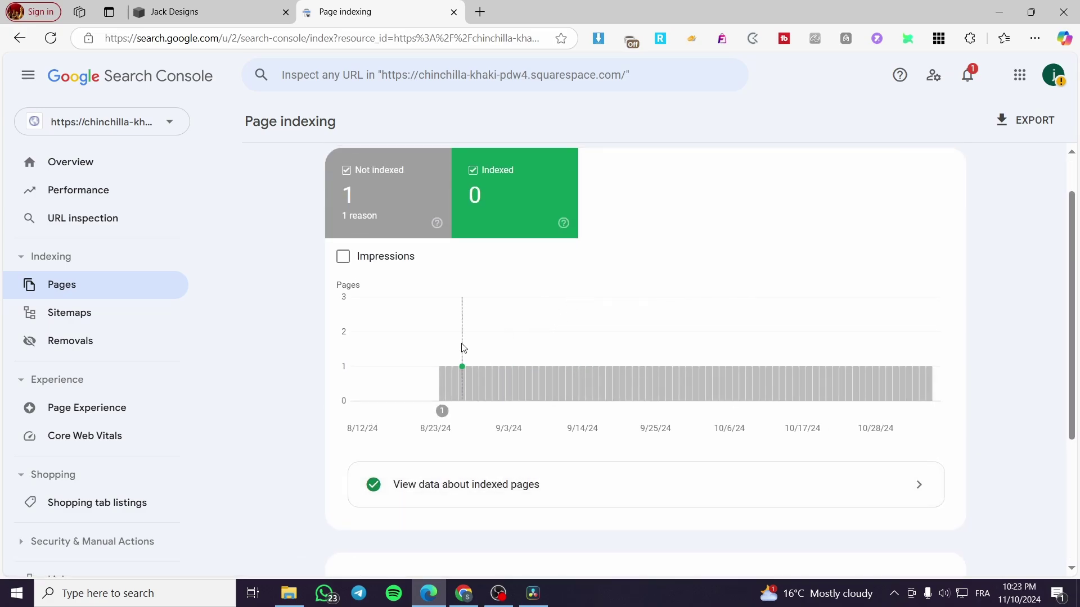
click(371, 260)
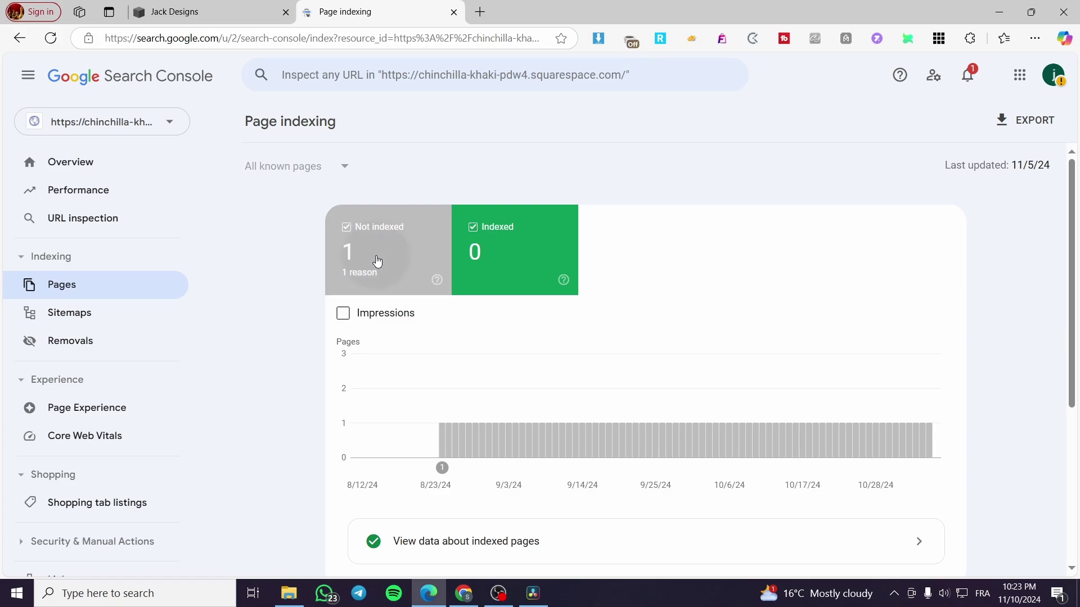
click(419, 281)
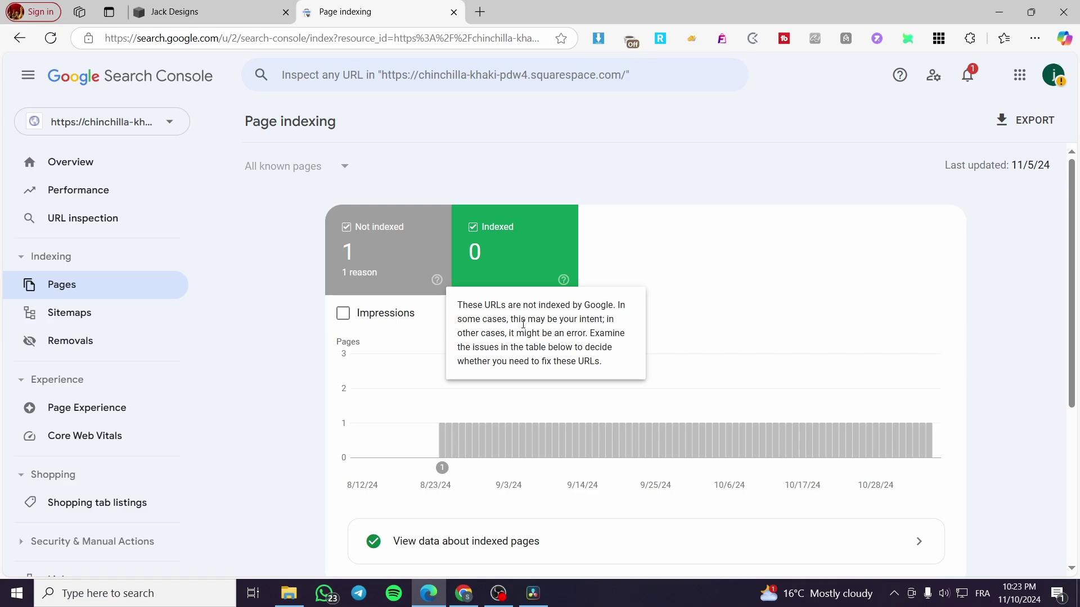
Step: Submit sitemap.xml as a new sitemap for the chinchilla-khaki-pdw4.squarespace.com property and dismiss the confirmation
click(69, 311)
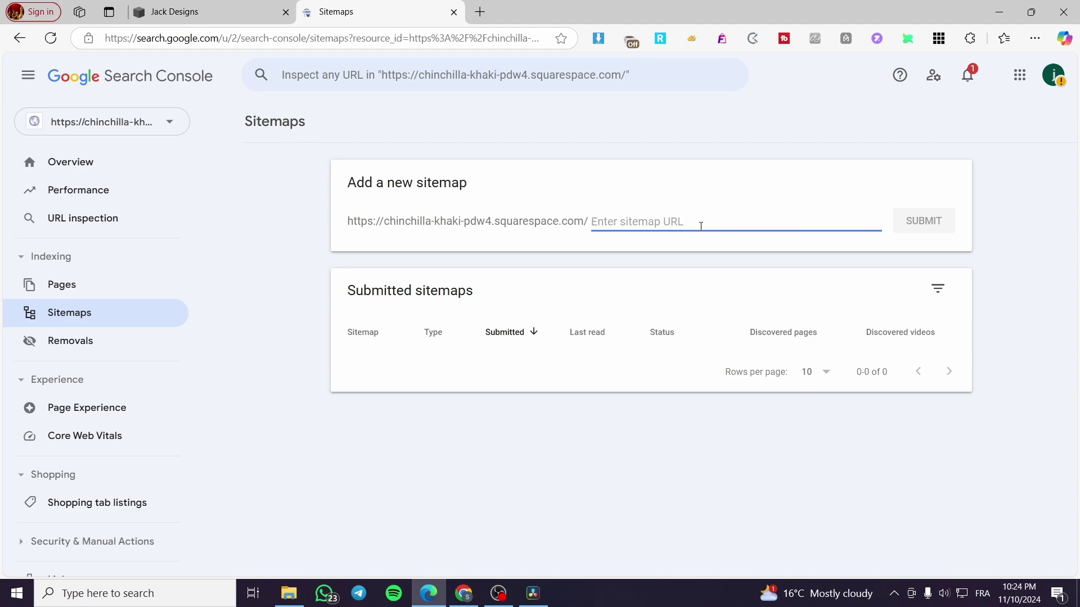
text(si)
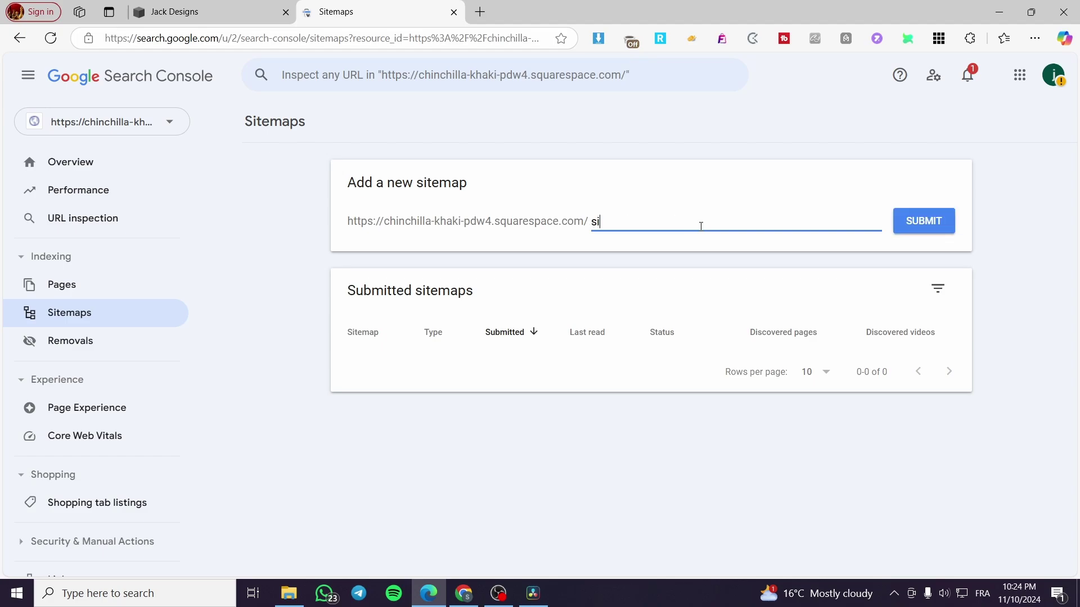
text(temap.xml)
click(917, 221)
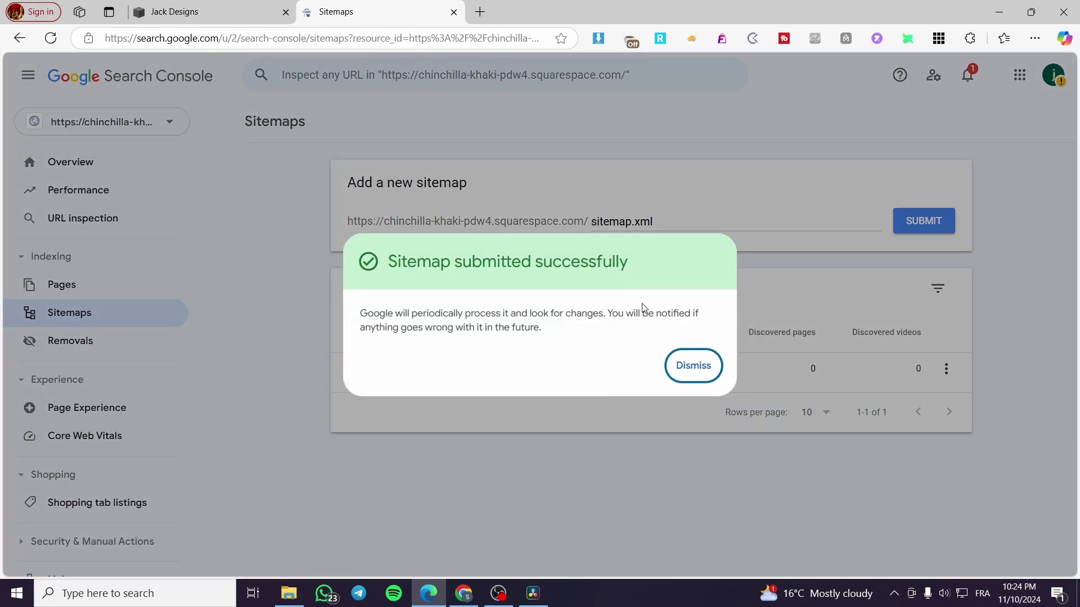
click(692, 366)
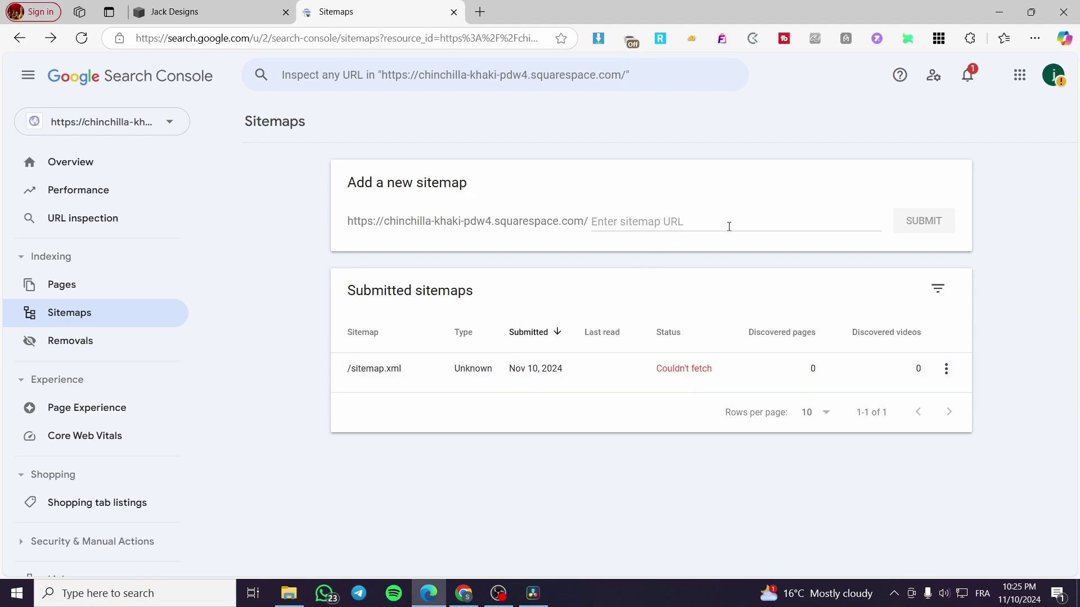
Step: Examine the Removals report, including the new temporary removal request form and the Outdated Content and SafeSearch Filtering sections, without submitting a request
click(100, 343)
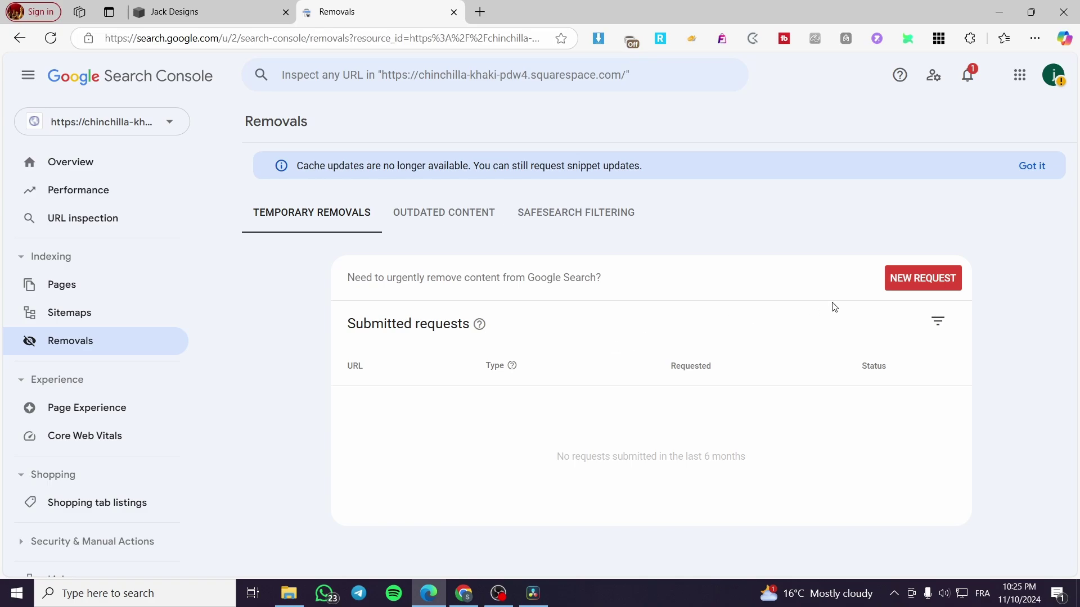
click(940, 283)
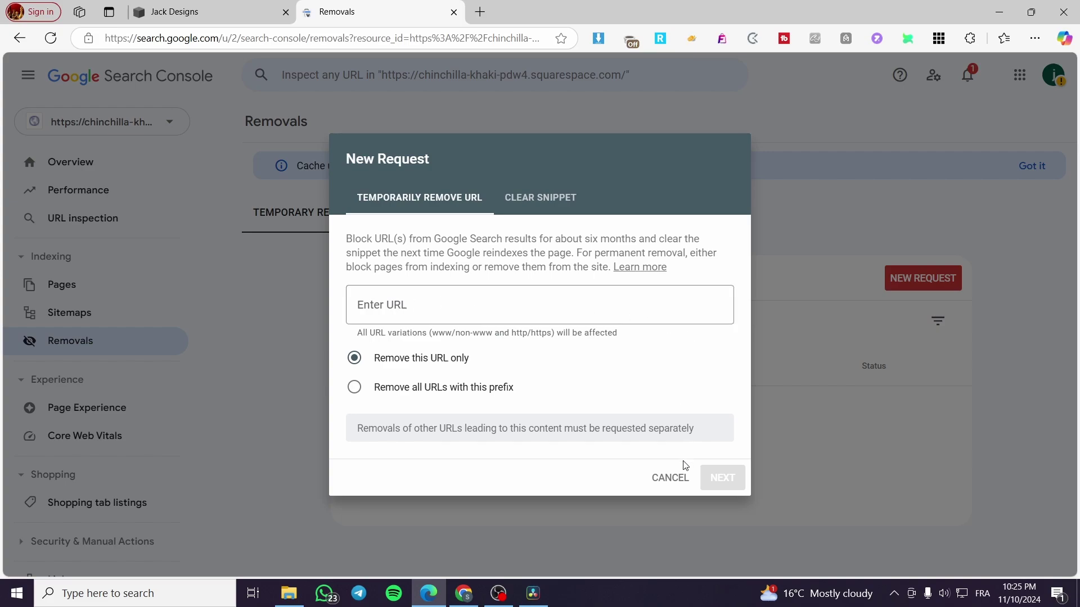
click(675, 487)
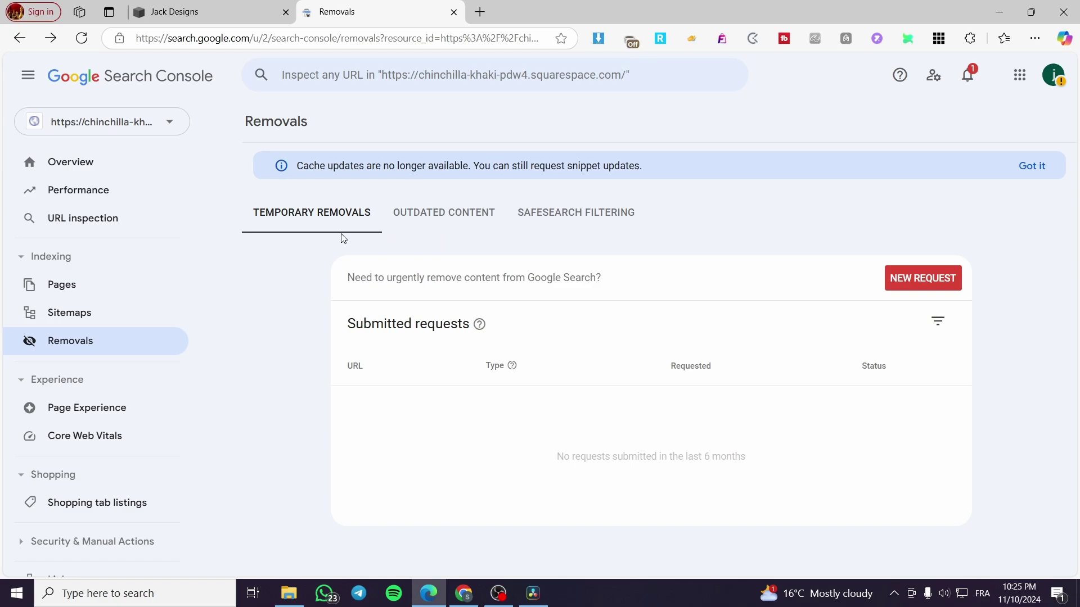
click(446, 212)
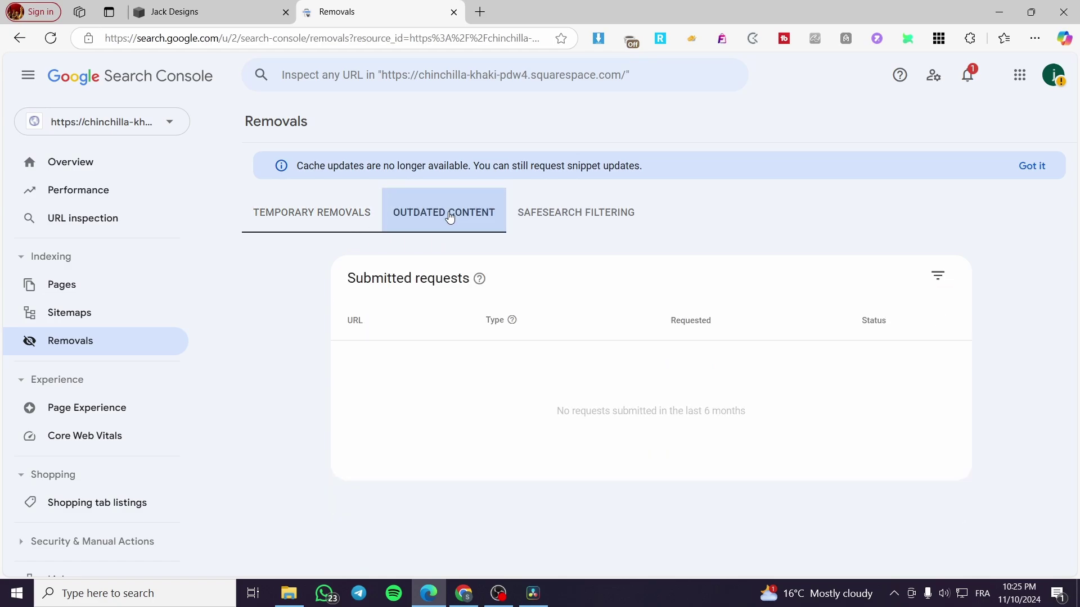
click(554, 212)
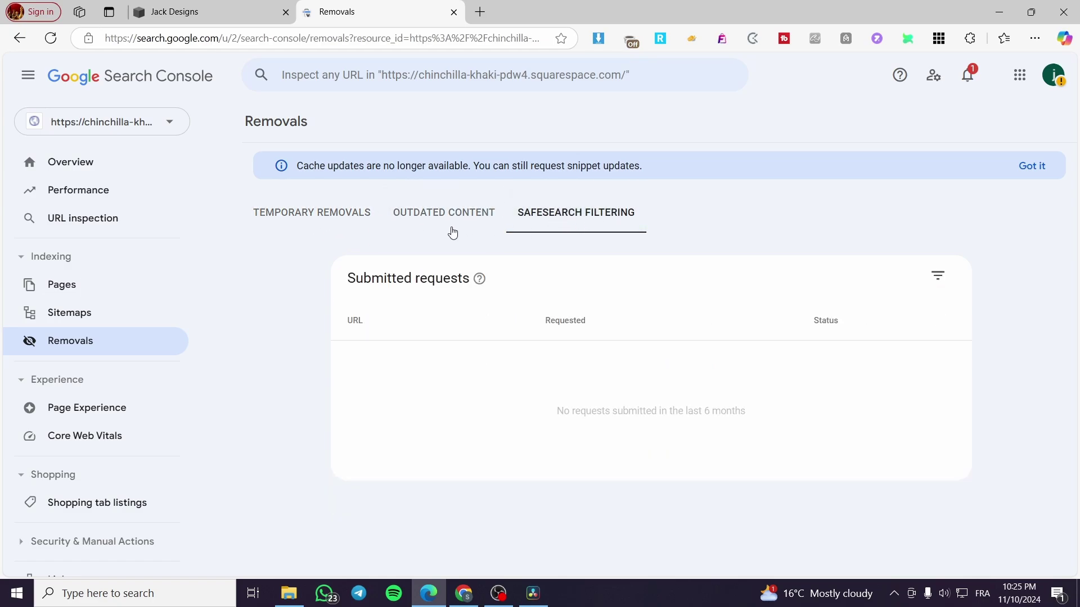
click(364, 216)
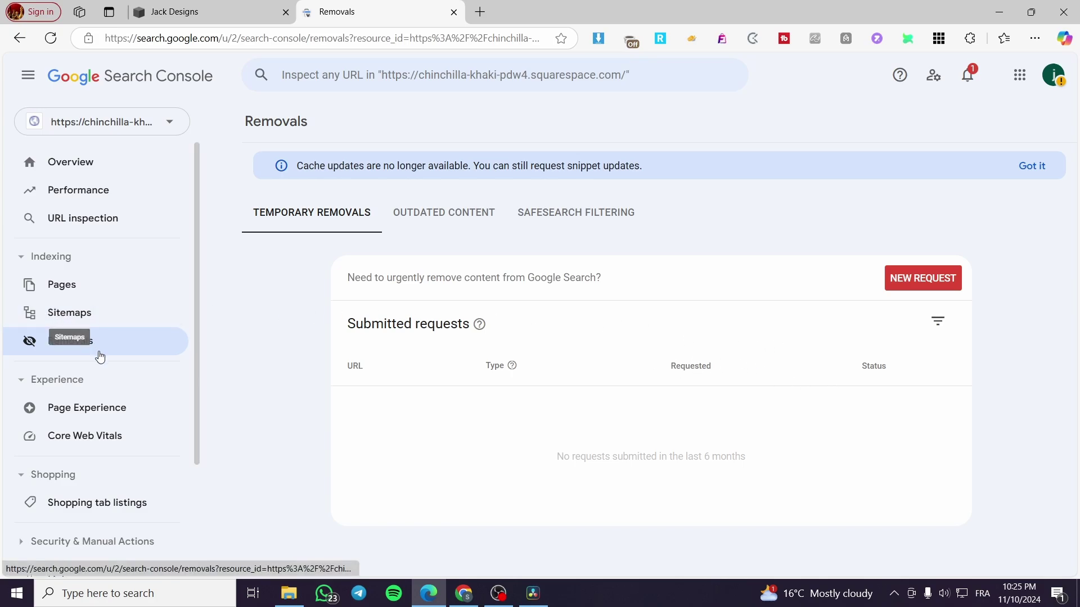
scroll(100, 357, down, 1)
scroll(99, 354, up, 1)
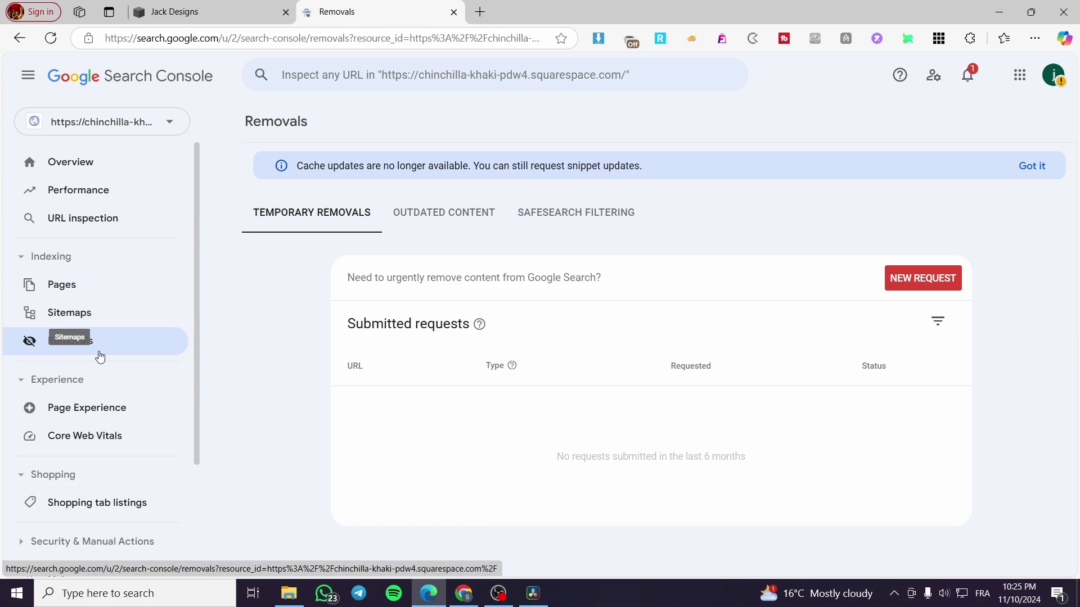
Step: Return to the property's Overview, switch to the Jack Designs site in Squarespace and look over its page list and Utilities
click(94, 166)
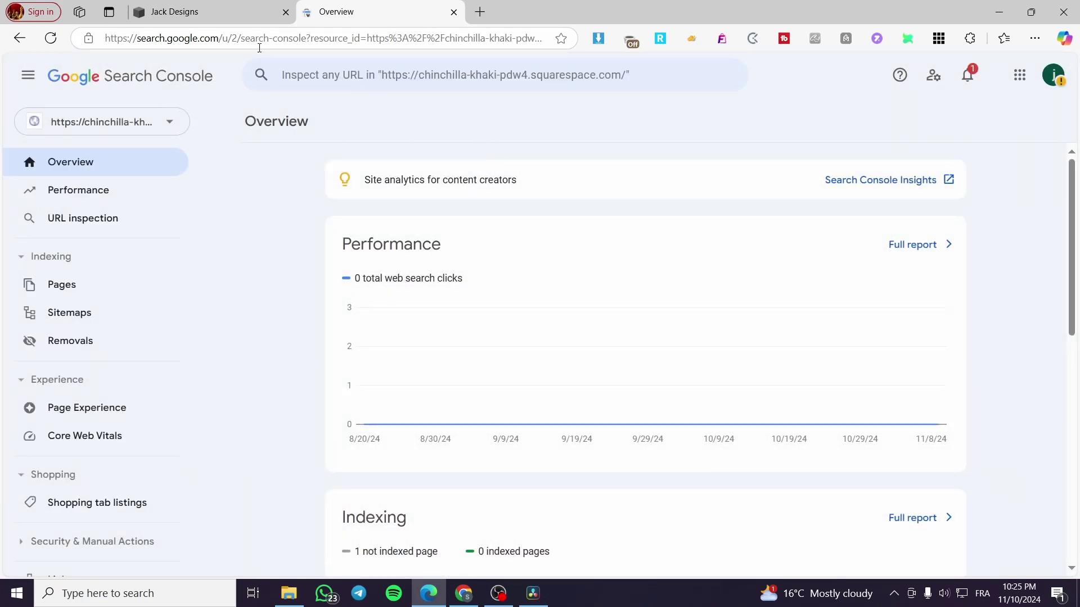
click(222, 18)
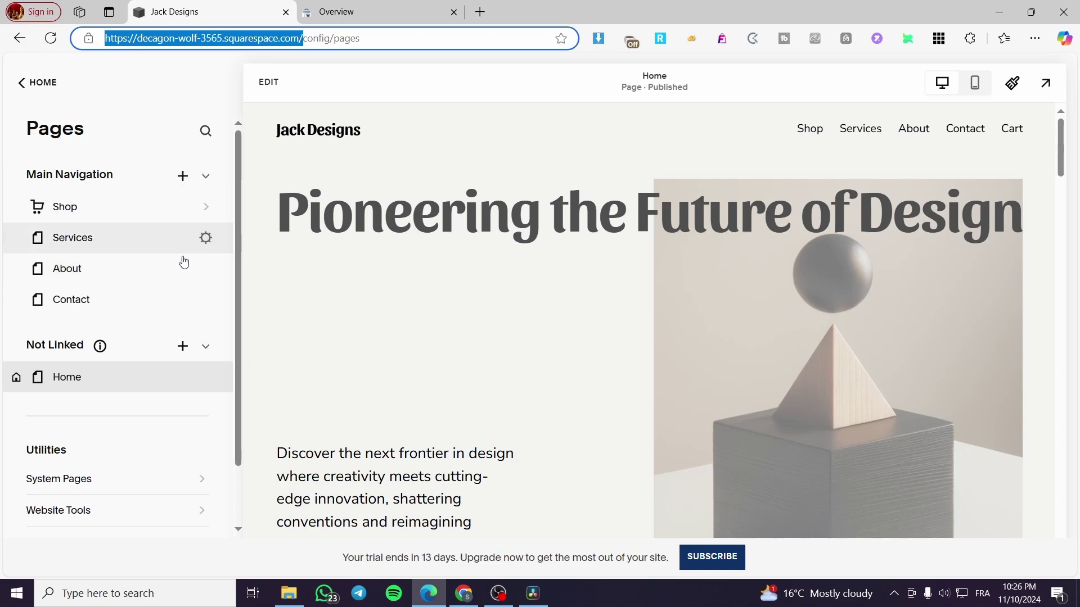
scroll(122, 428, down, 2)
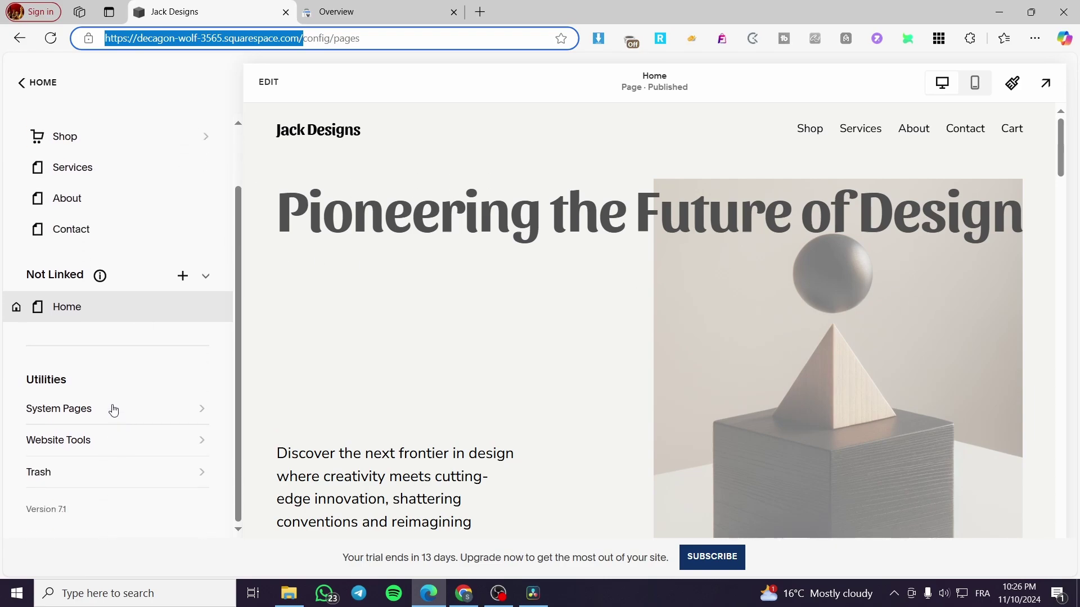
Step: Open the Connected Accounts page under Third Party Tools in the Jack Designs site's settings
scroll(111, 410, up, 3)
click(35, 85)
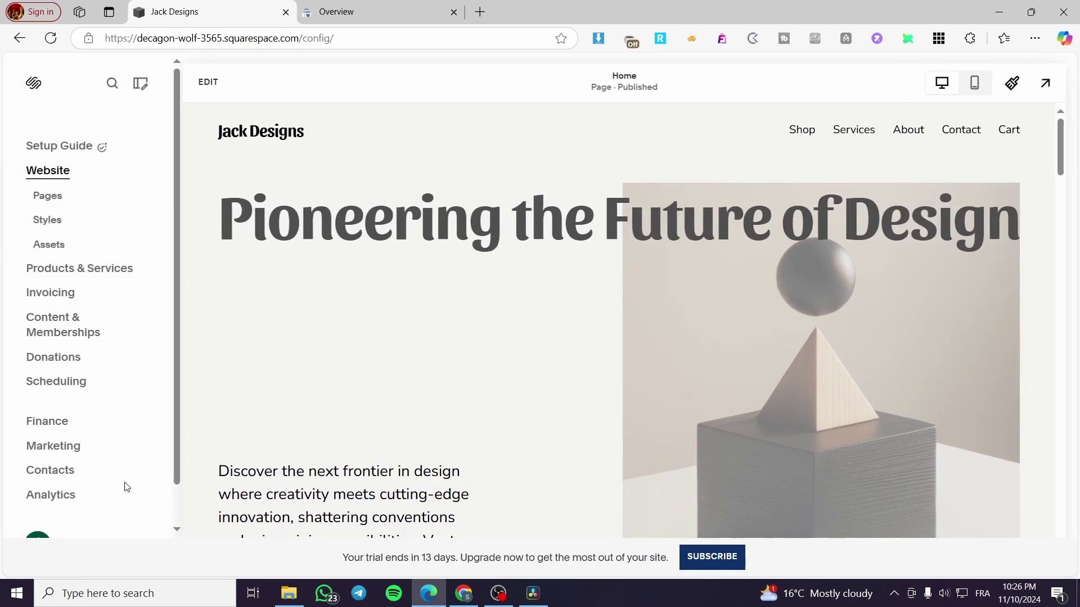
scroll(126, 486, down, 1)
click(139, 503)
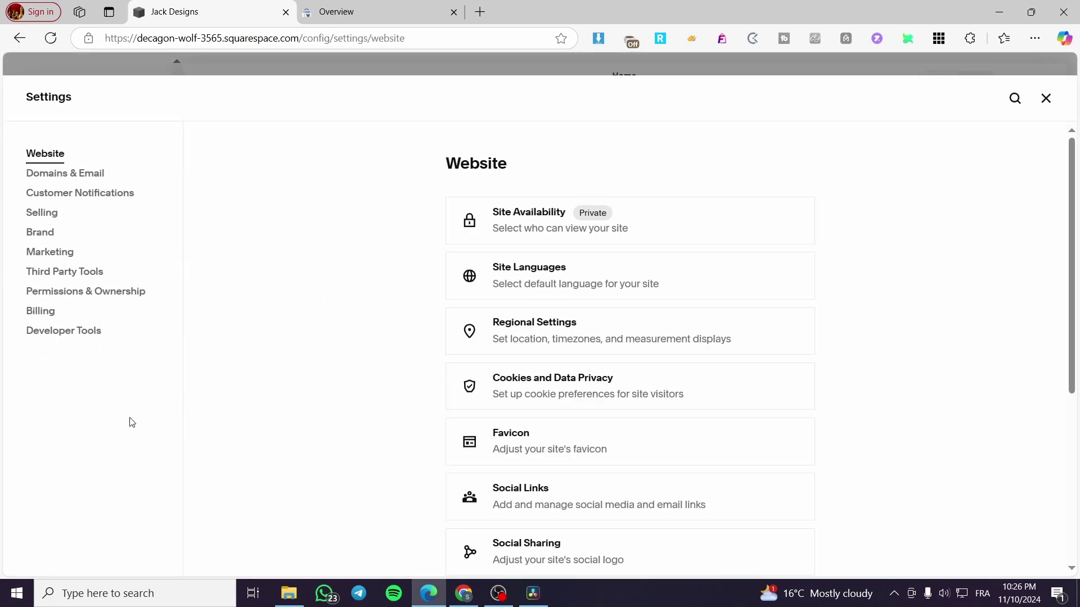
click(63, 275)
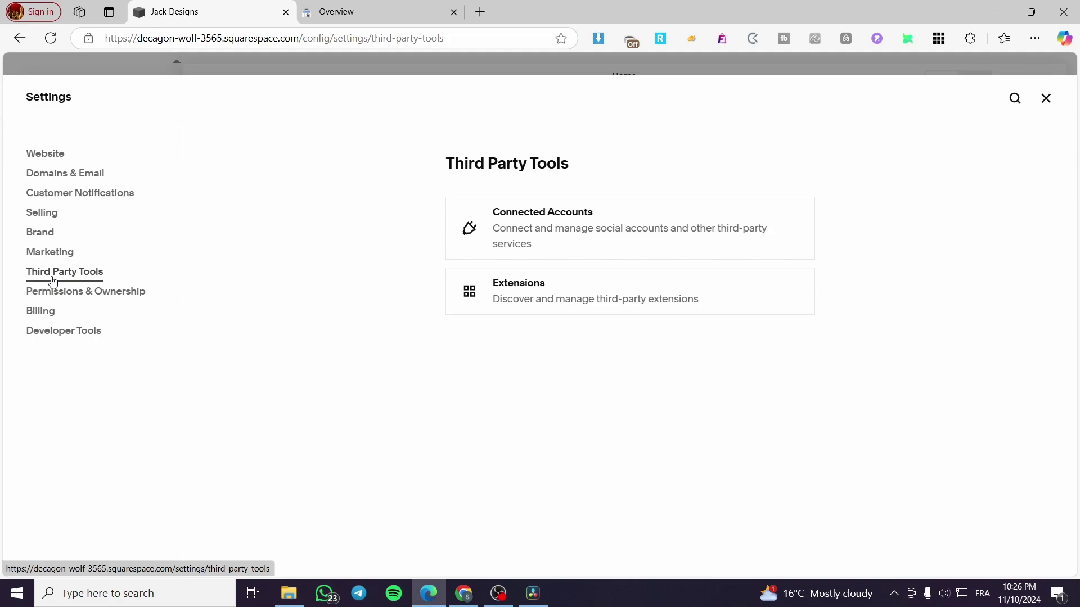
click(509, 227)
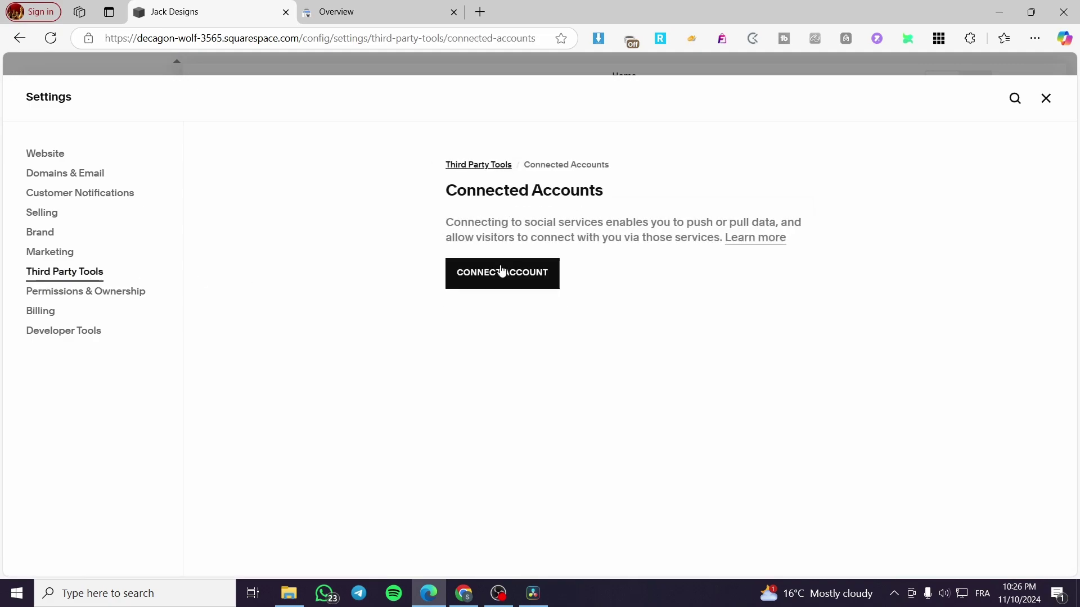
Step: Connect Google Search Console as an account, signing in with the first listed Google account and granting all the requested permissions
click(500, 273)
click(503, 228)
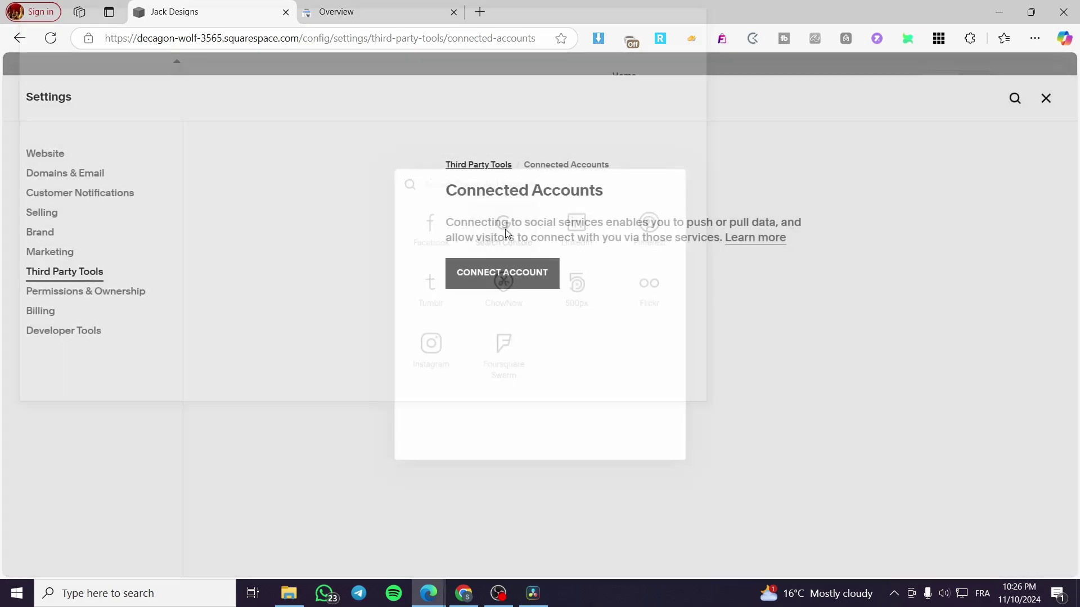
drag(262, 10, 444, 81)
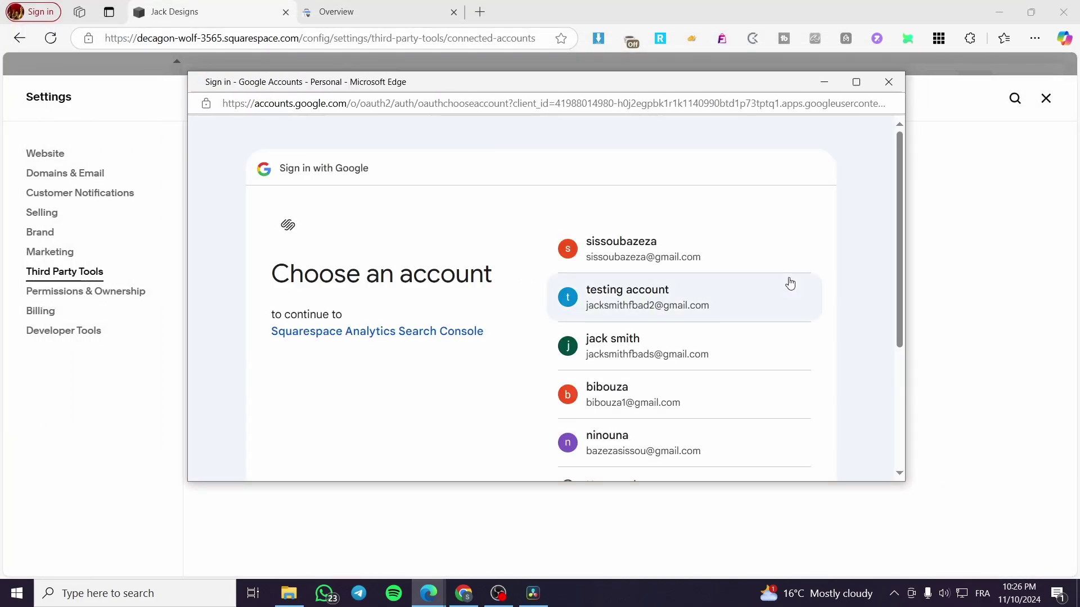
click(685, 266)
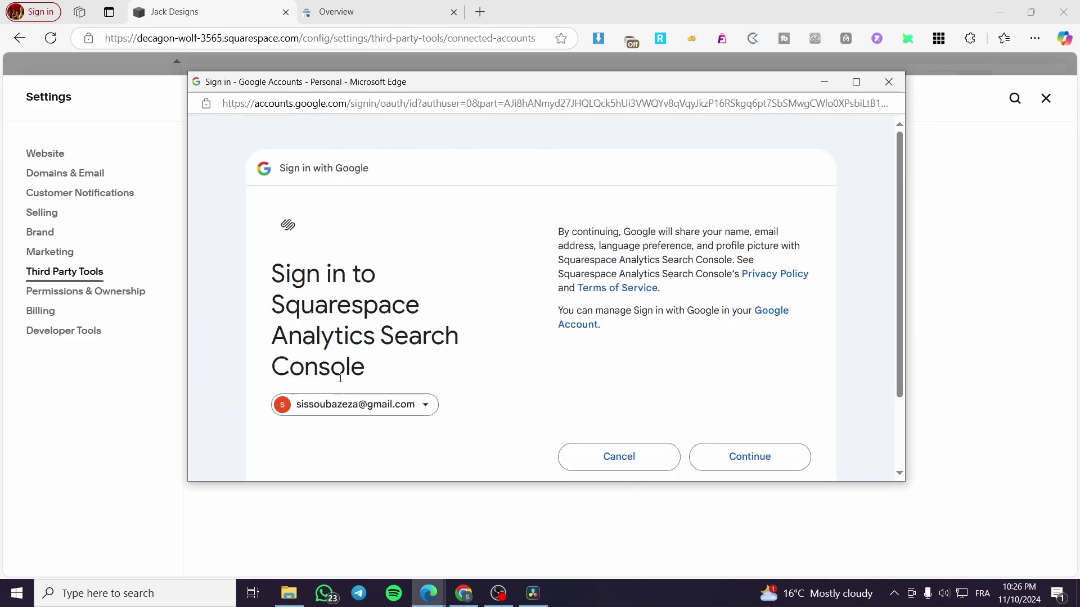
click(719, 447)
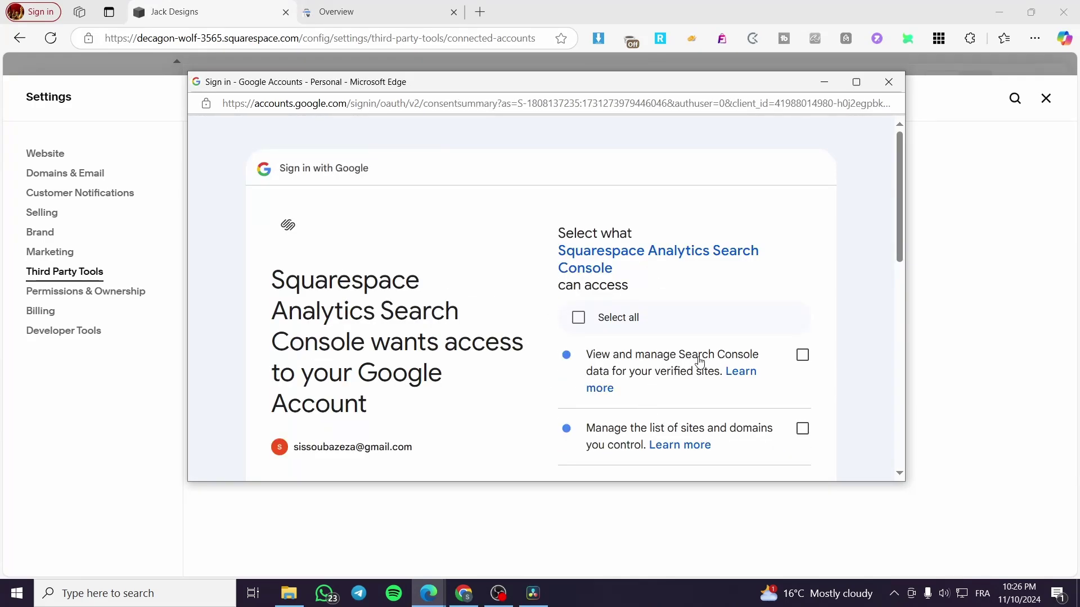
click(576, 318)
scroll(617, 337, down, 10)
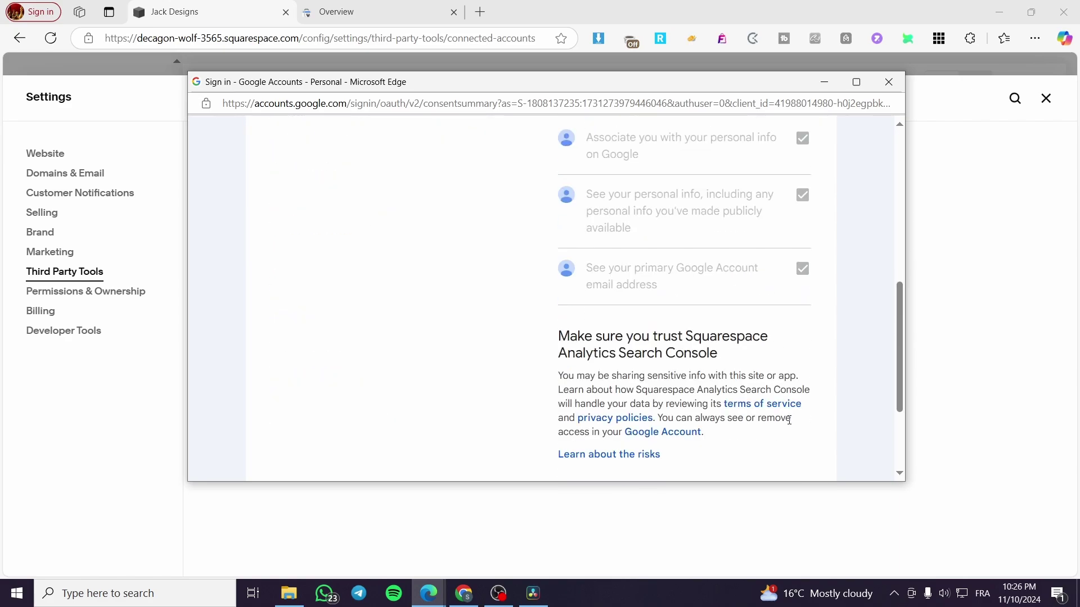
click(748, 364)
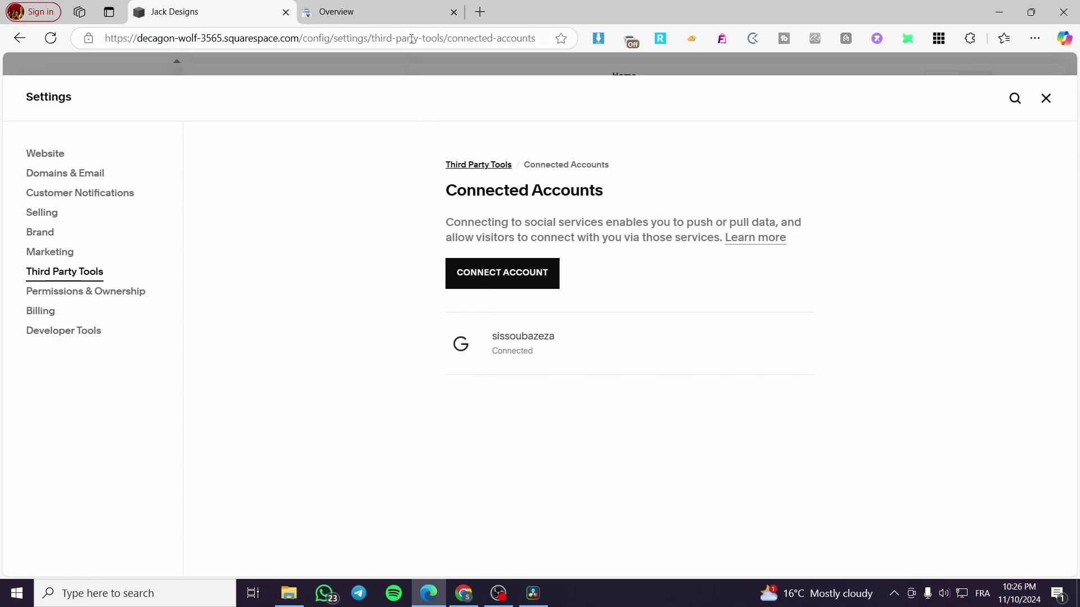
Step: Switch to Google Search Console, dismiss the Overview tip and view the list of properties
click(388, 11)
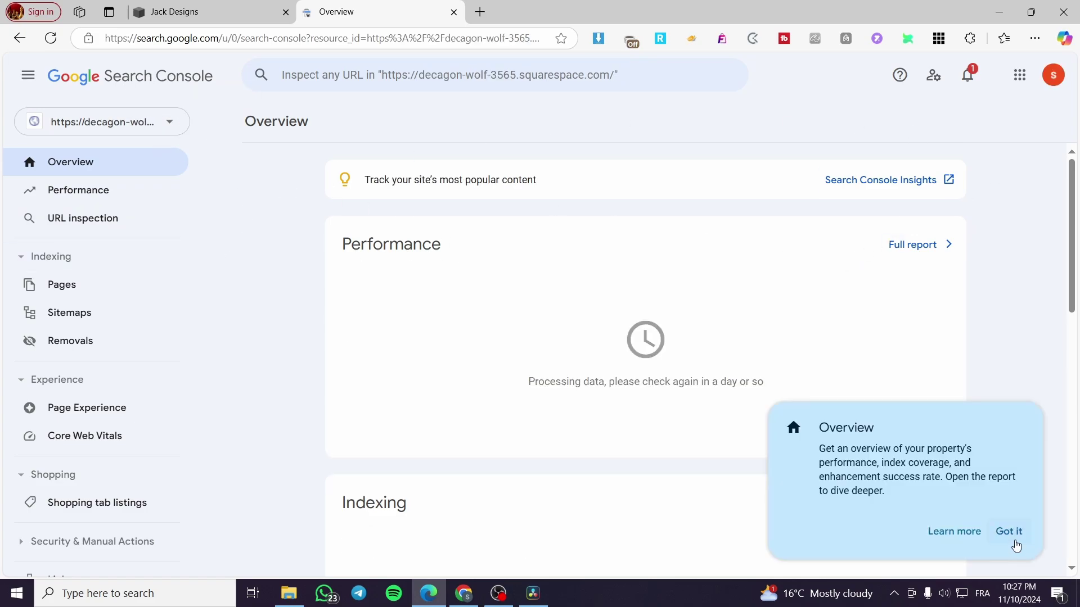
click(1011, 534)
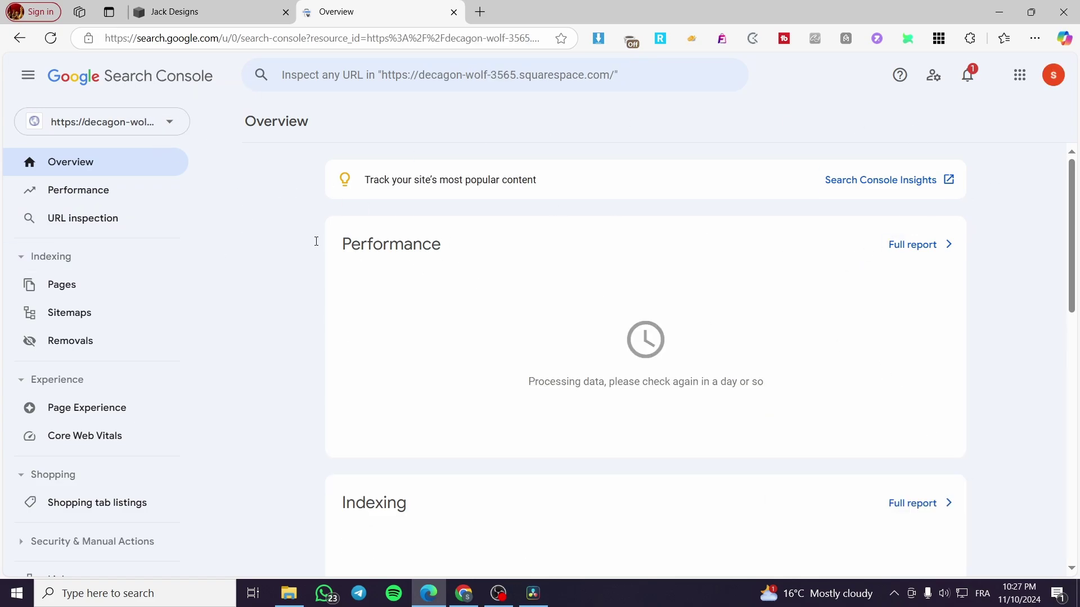
click(94, 128)
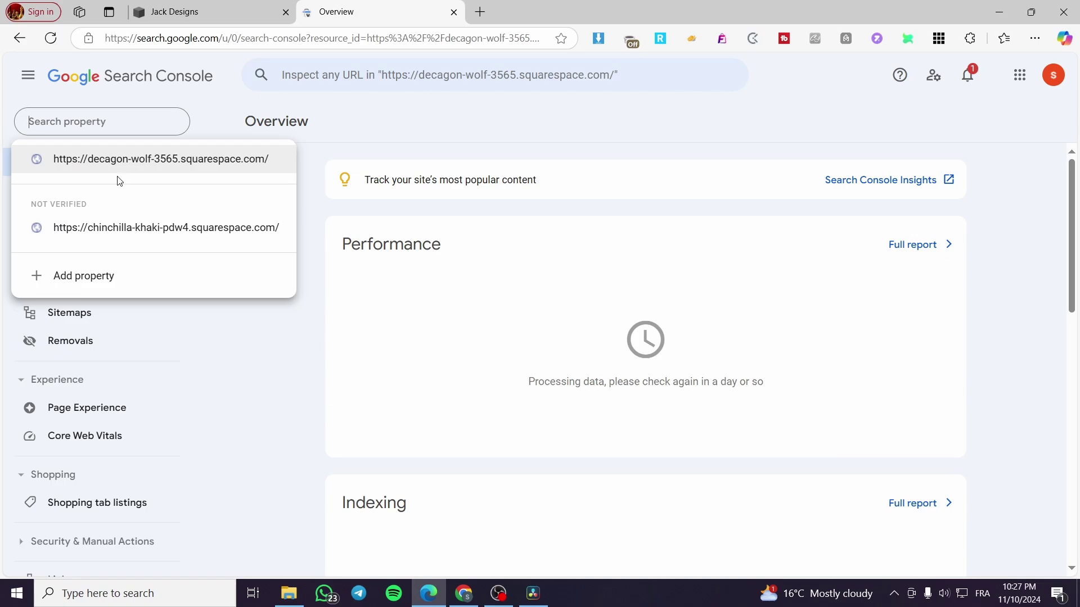
Step: Close the Squarespace settings, then return to Search Console and select the decagon-wolf-3565.squarespace.com property
click(226, 17)
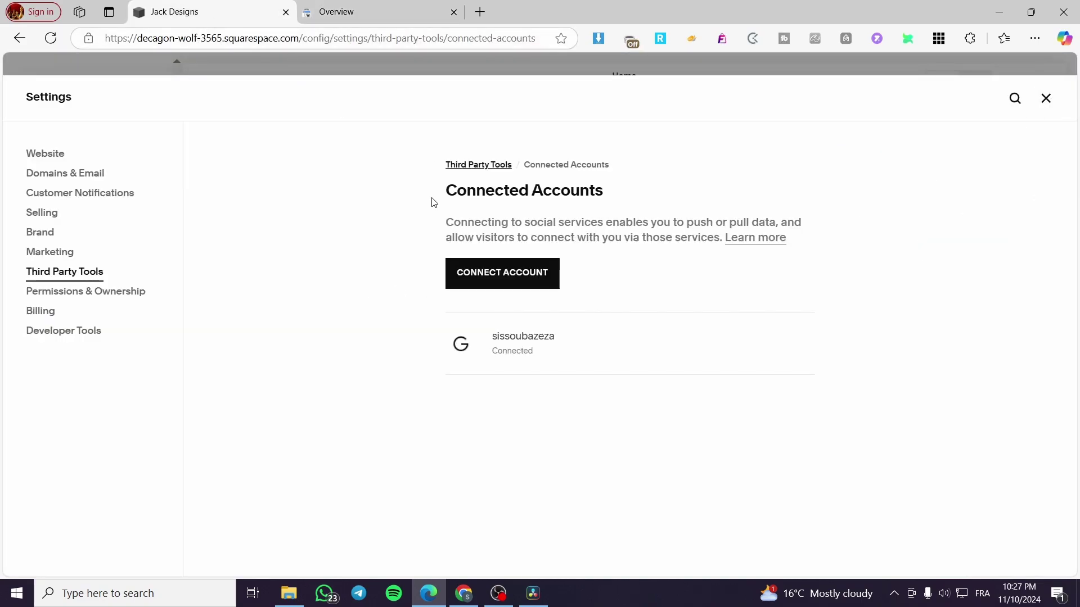
click(1046, 98)
click(336, 12)
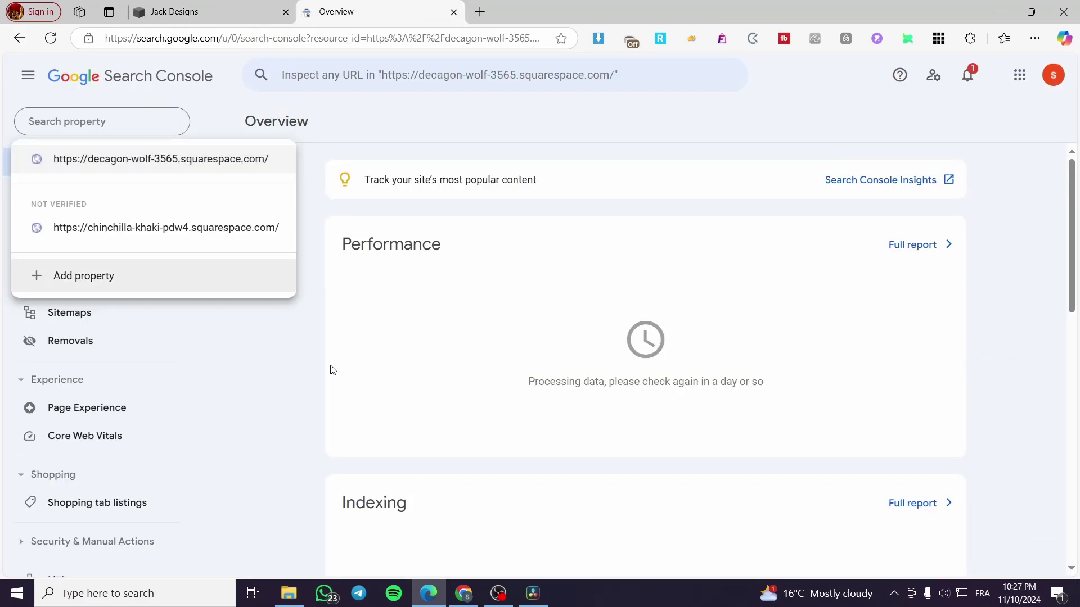
click(169, 159)
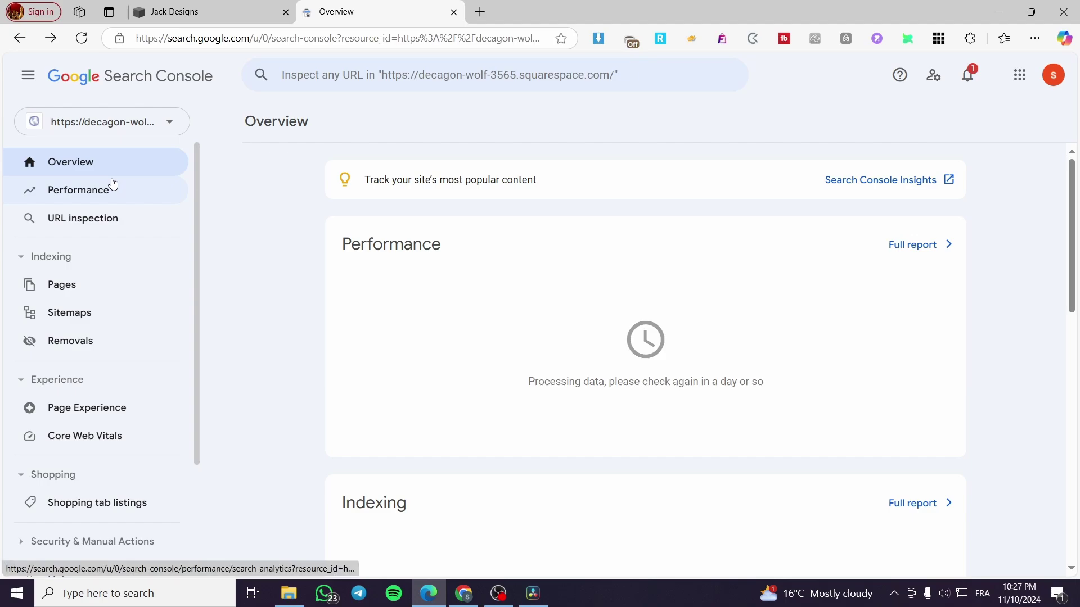
Step: View the property's Performance report and dismiss its introductory tip
click(110, 198)
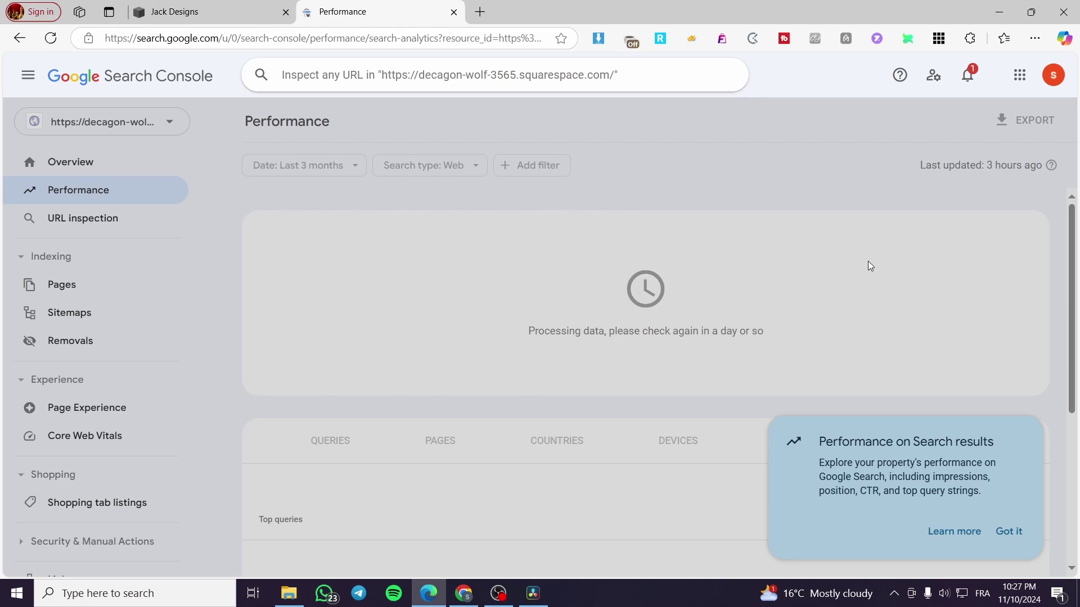
click(1013, 192)
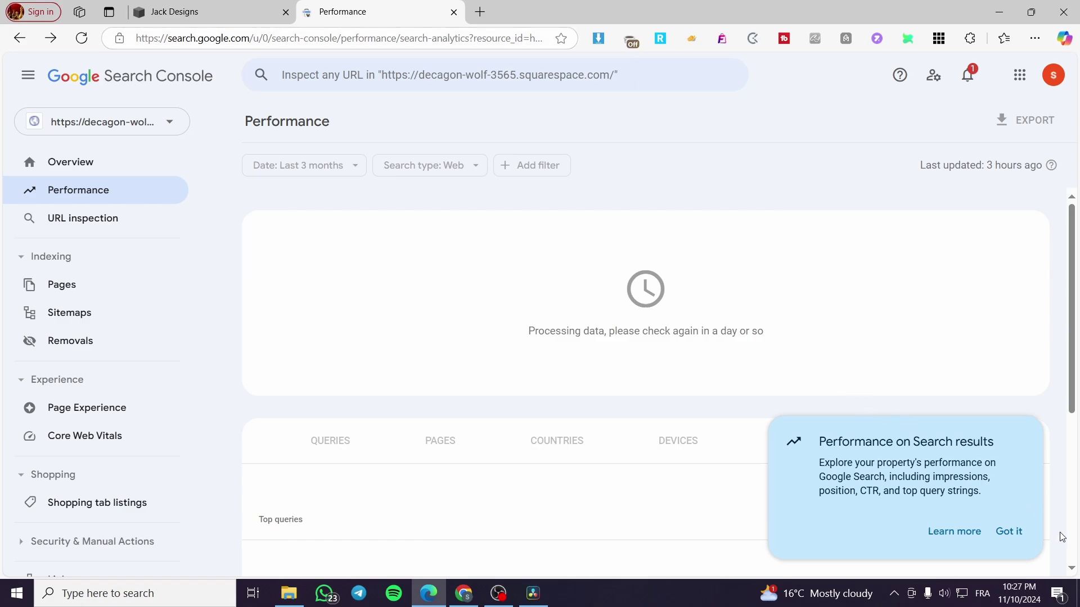
click(1017, 532)
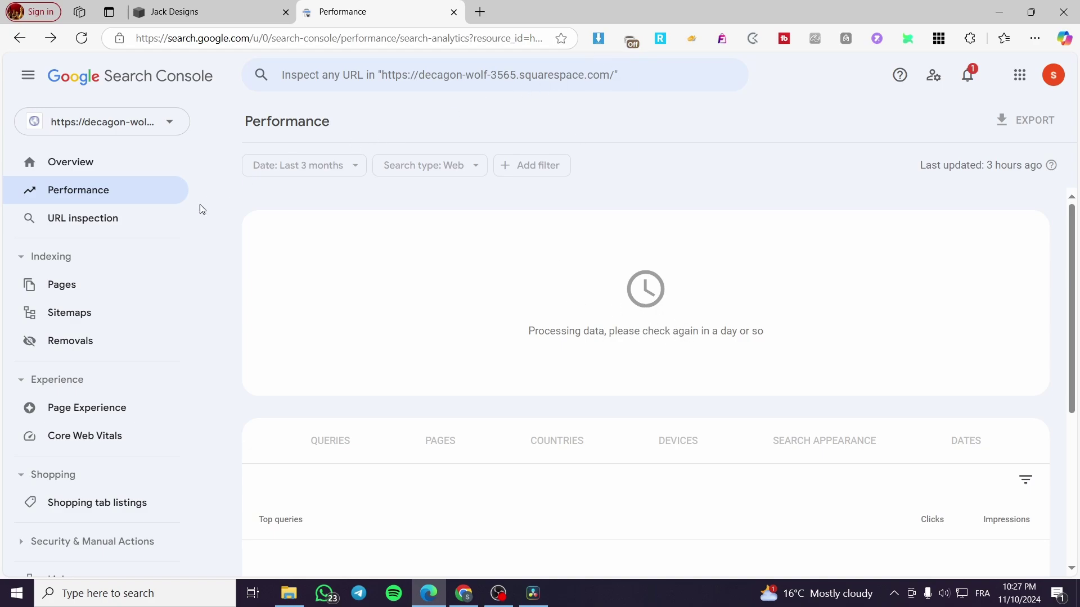
Step: Submit sitemap.xml as a new sitemap for the decagon-wolf-3565.squarespace.com property and dismiss the confirmation and the Sitemaps tip
click(96, 314)
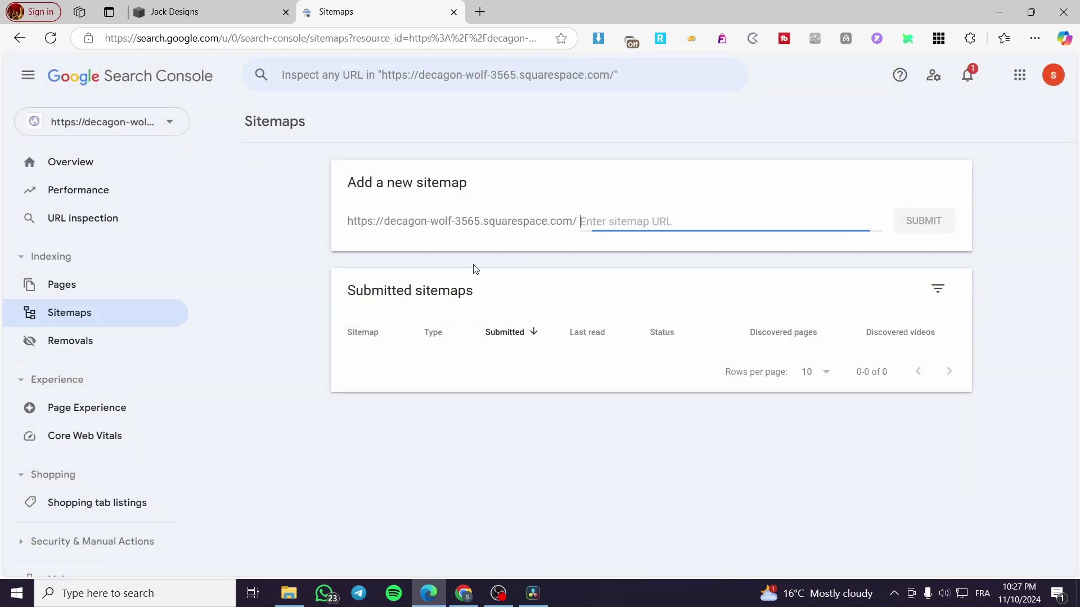
text(sitemap.xml)
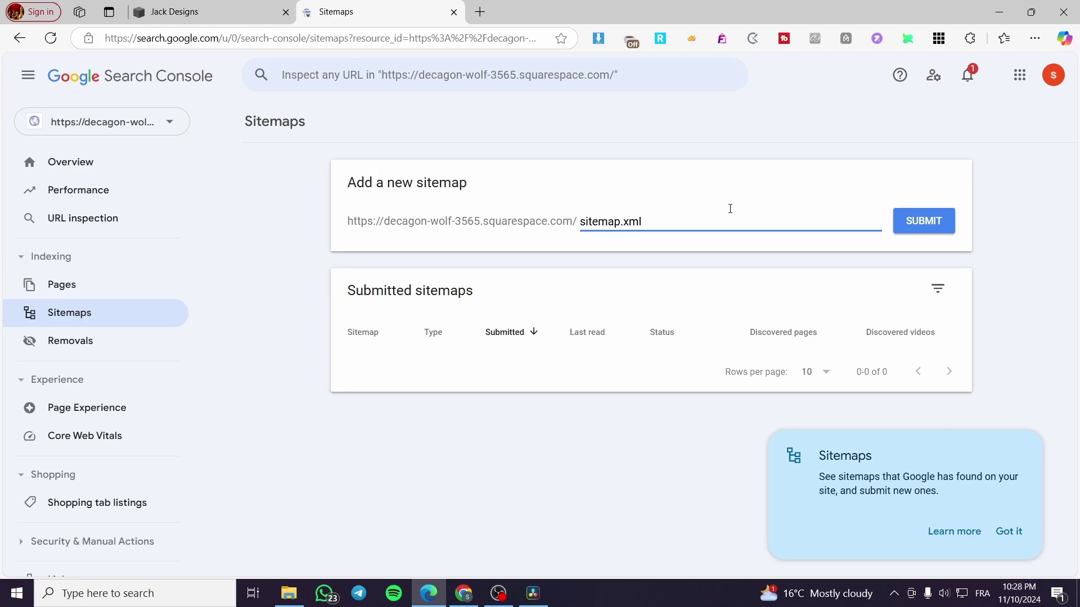
click(922, 221)
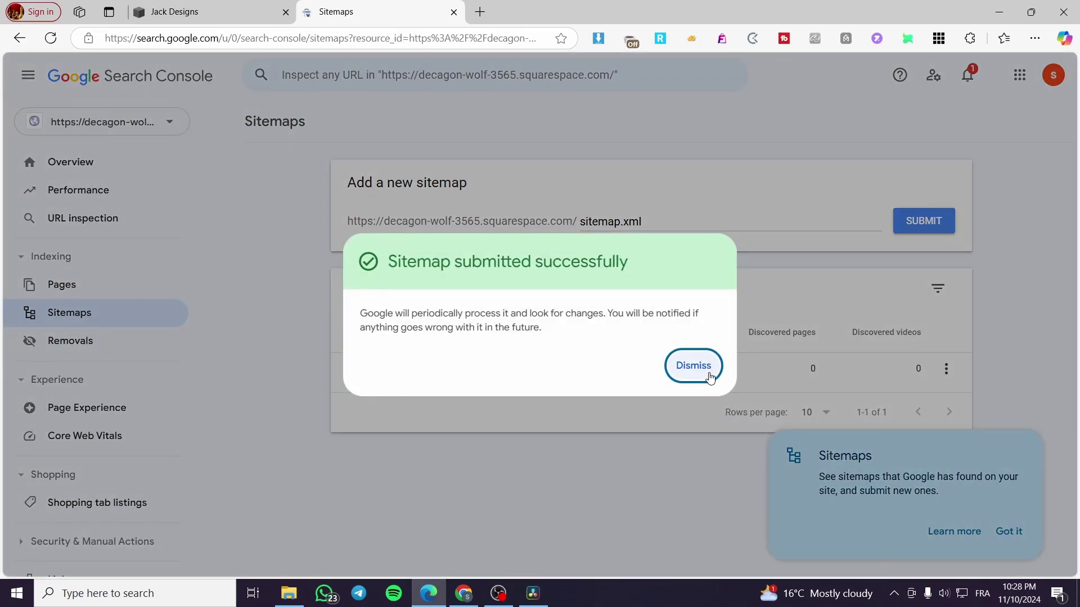
click(691, 366)
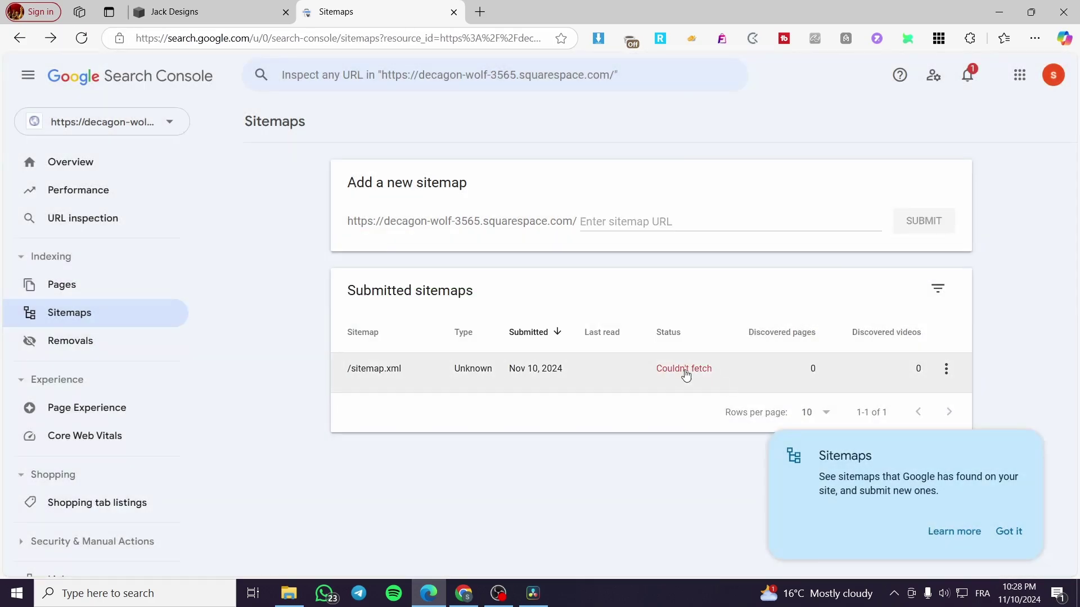
click(1008, 531)
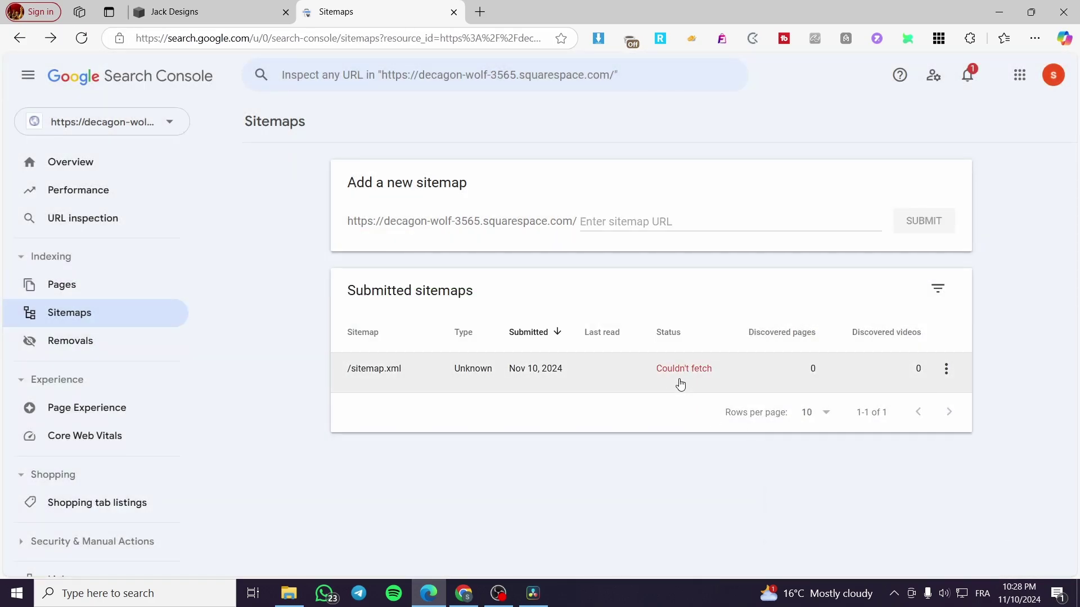
Step: Return to the property's Overview and look through its Performance, Indexing and Experience sections
click(83, 168)
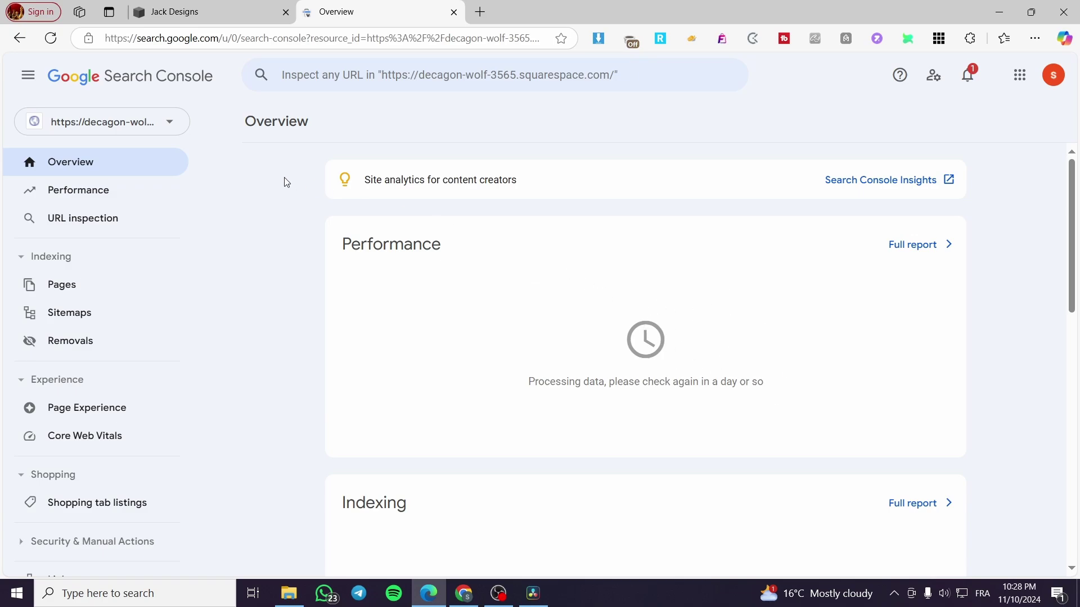
scroll(715, 333, down, 3)
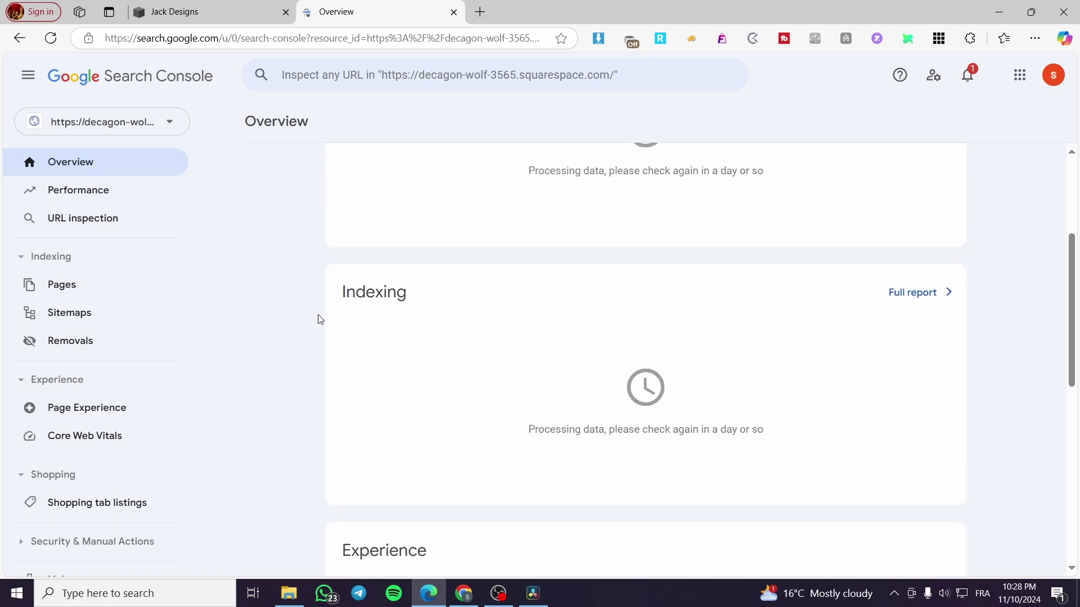
scroll(646, 320, down, 4)
scroll(584, 294, up, 1)
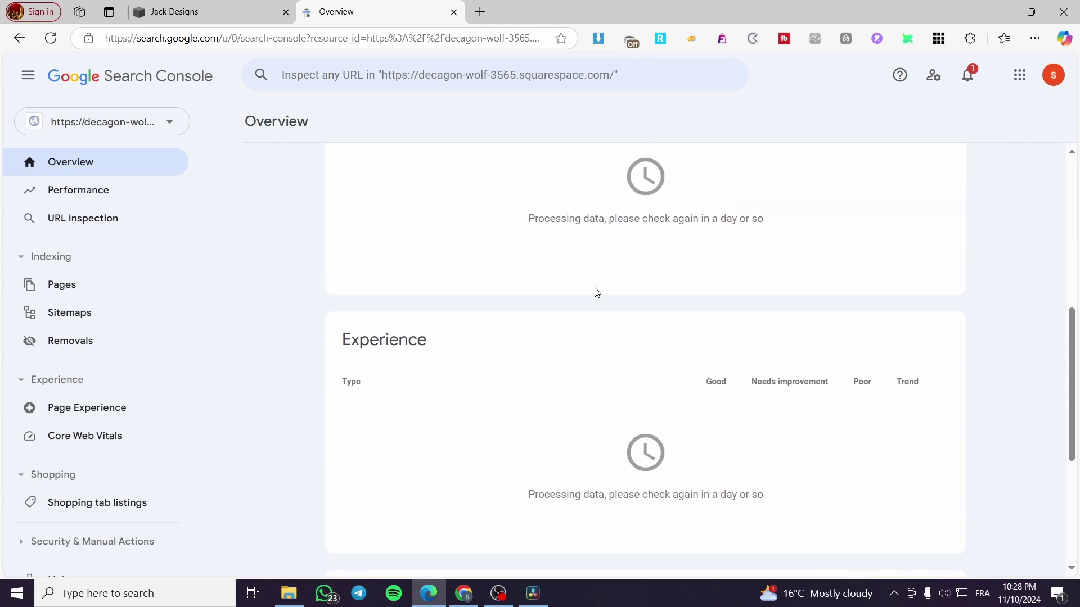
scroll(597, 292, down, 1)
scroll(608, 307, up, 7)
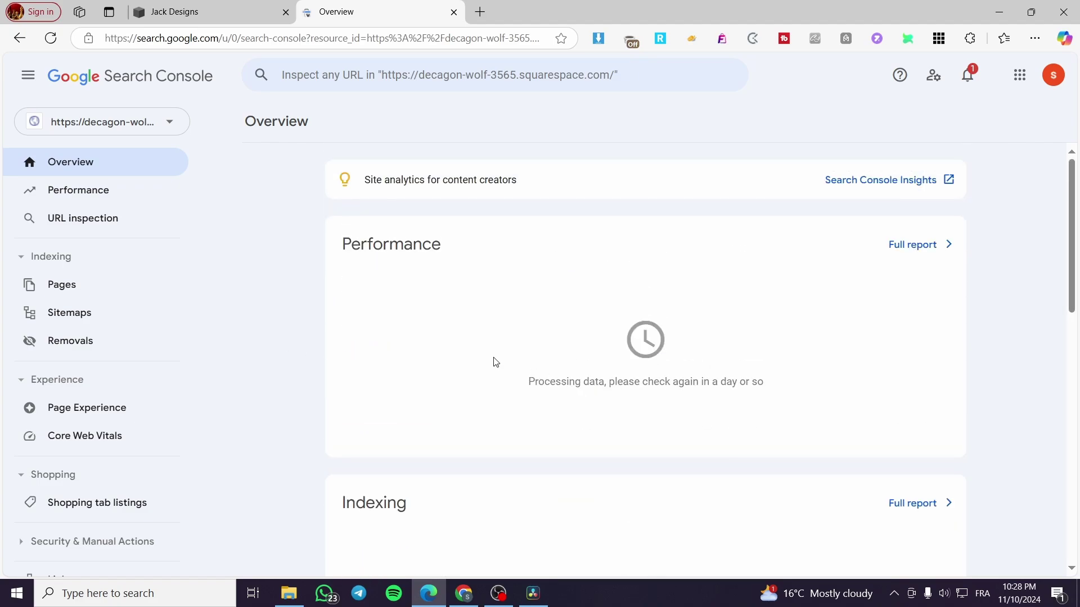